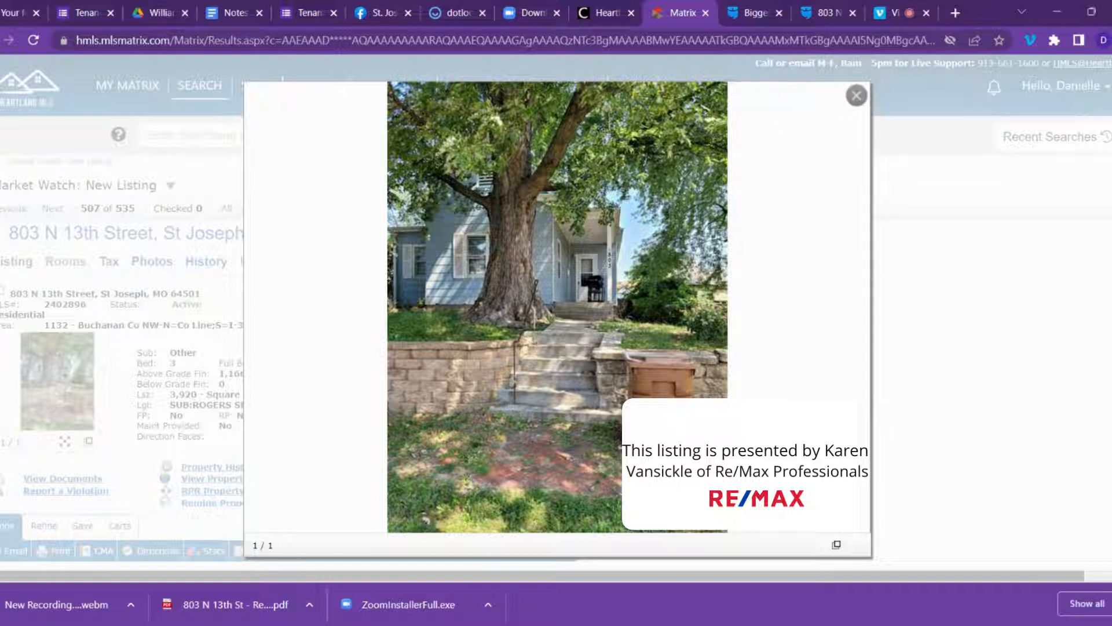
Leave the Matrix listing photo and return to the BiggerPockets report's Share/PDF settings.
click(749, 16)
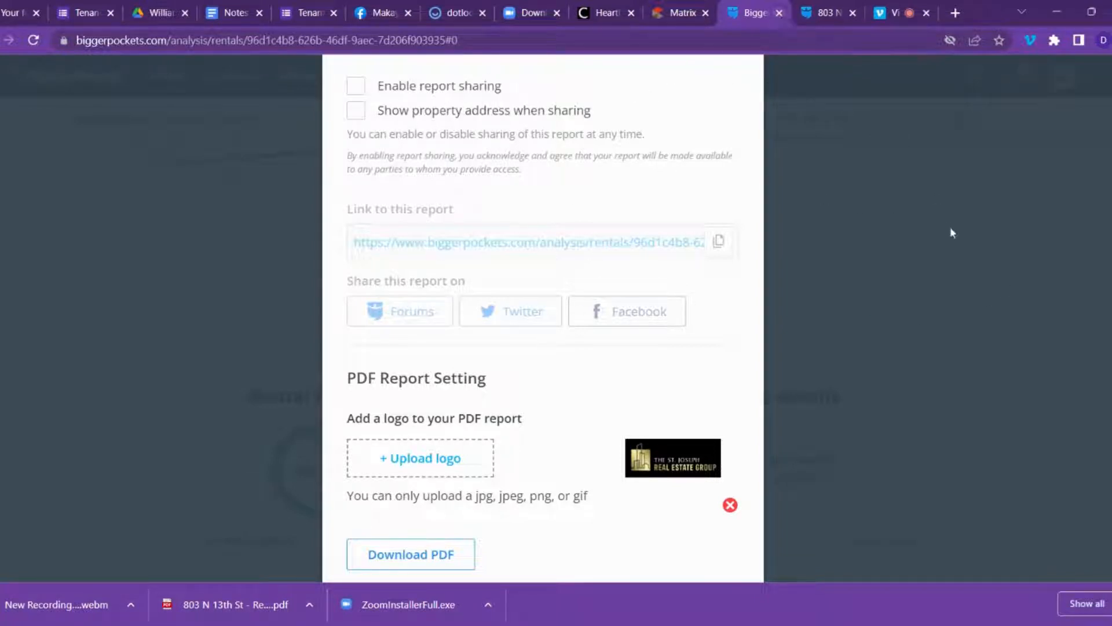
click(834, 235)
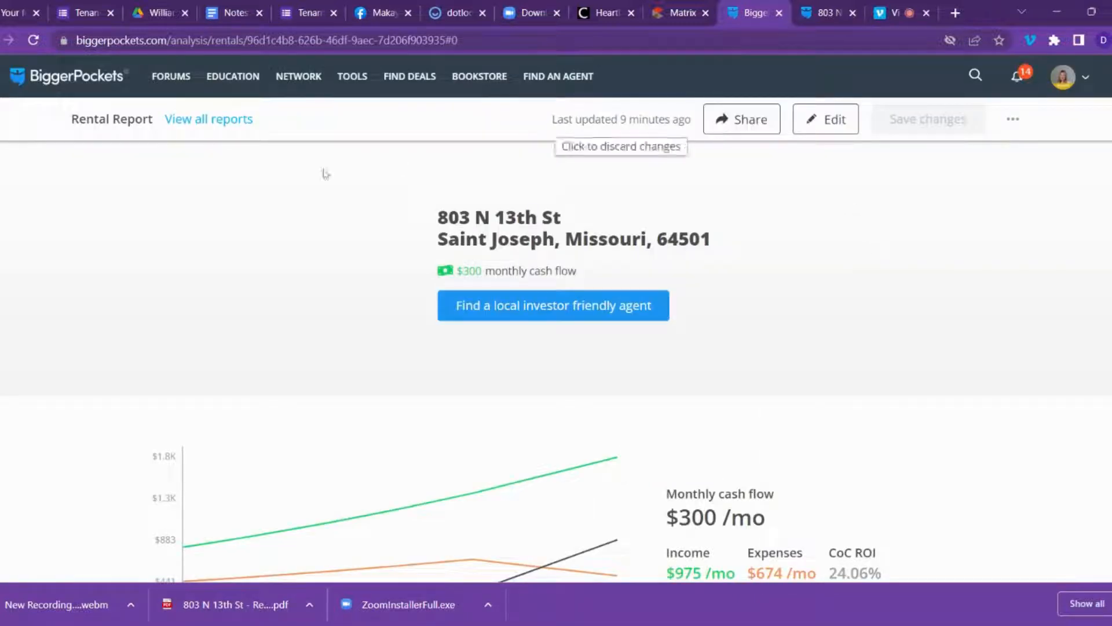
mouse_move(340, 85)
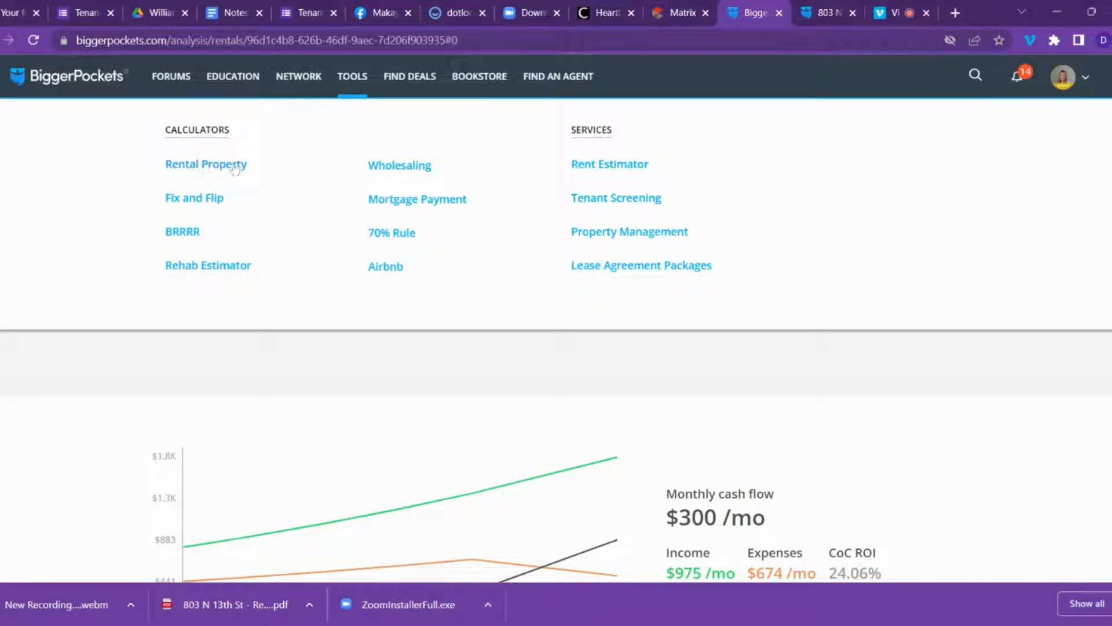
click(618, 168)
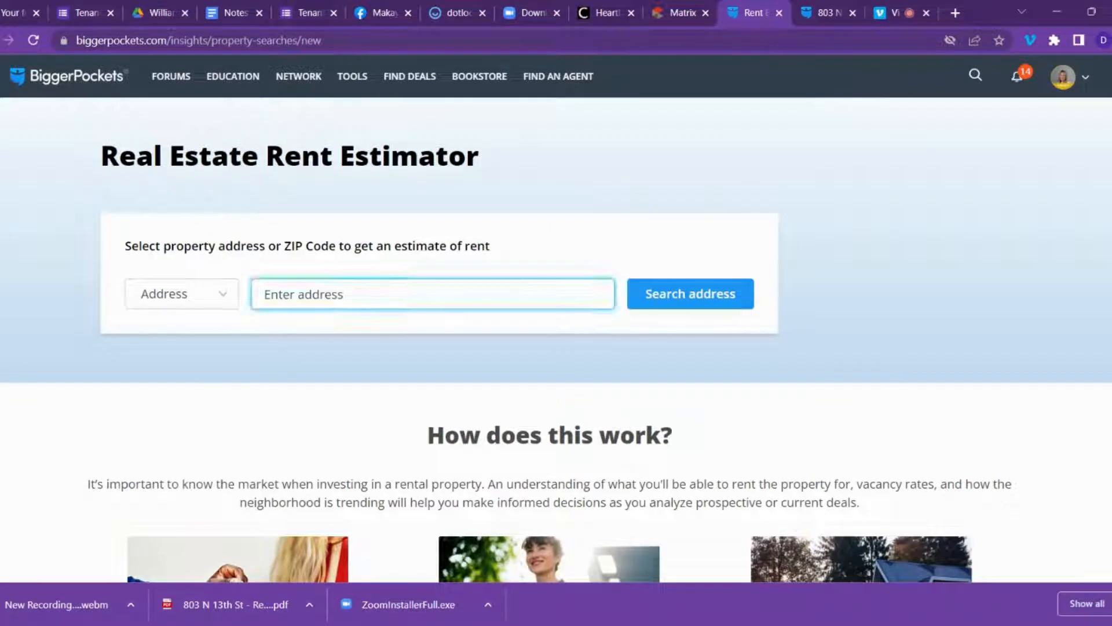
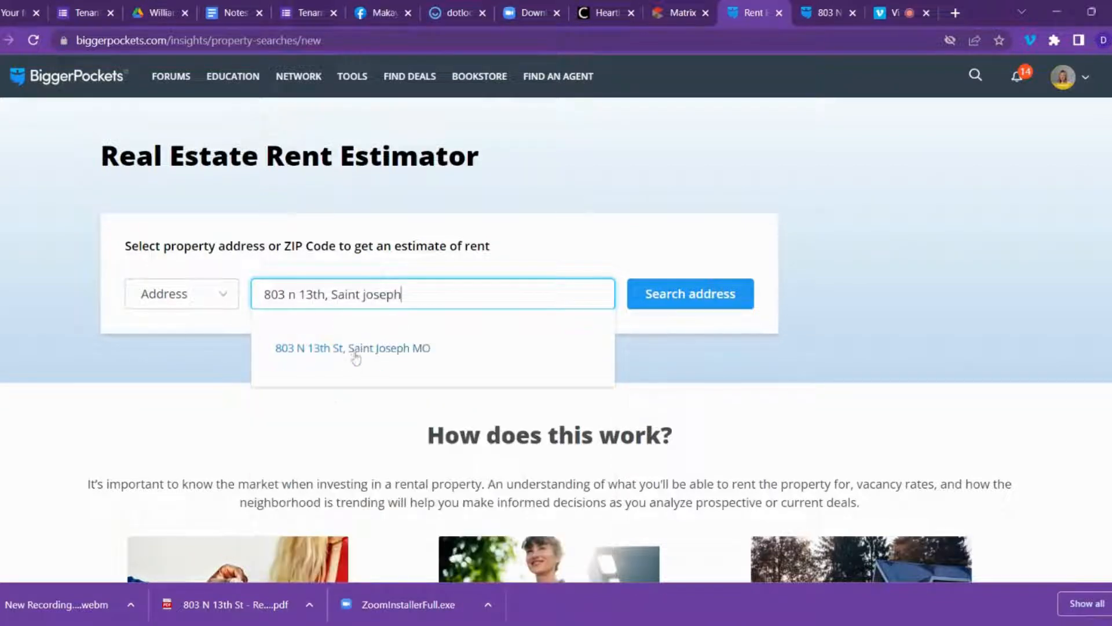
click(347, 350)
click(726, 307)
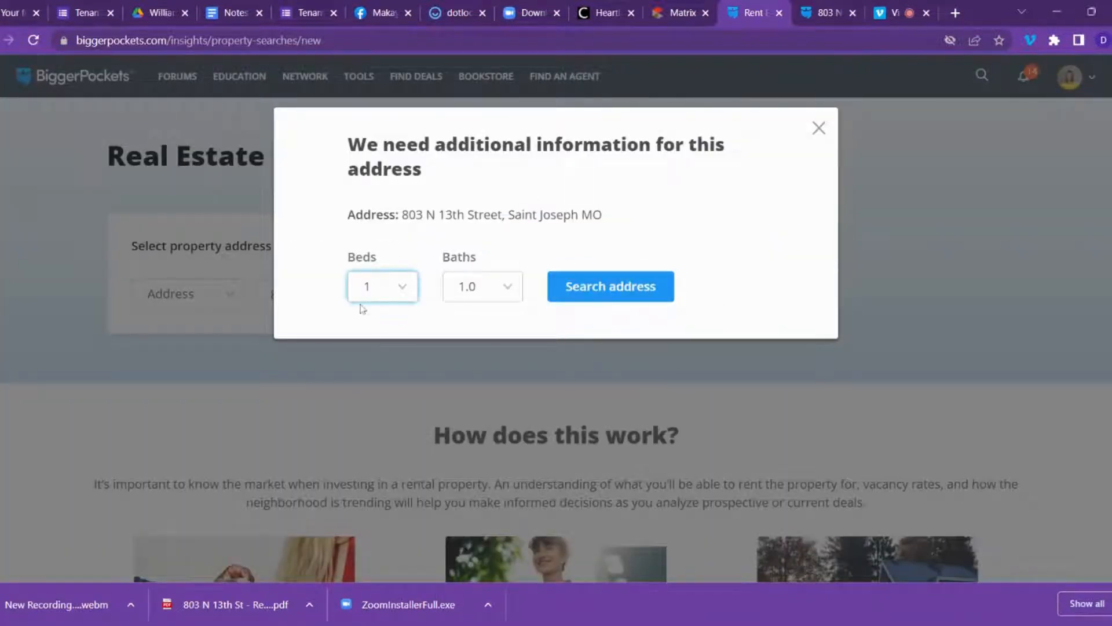
click(376, 340)
click(601, 295)
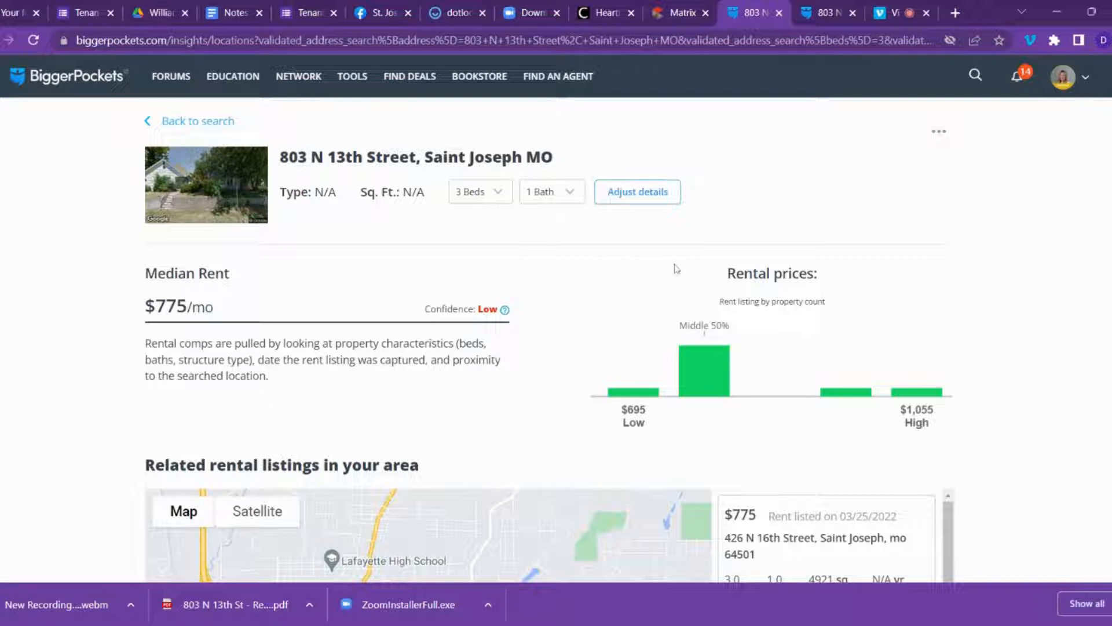
scroll(574, 296, down, 10)
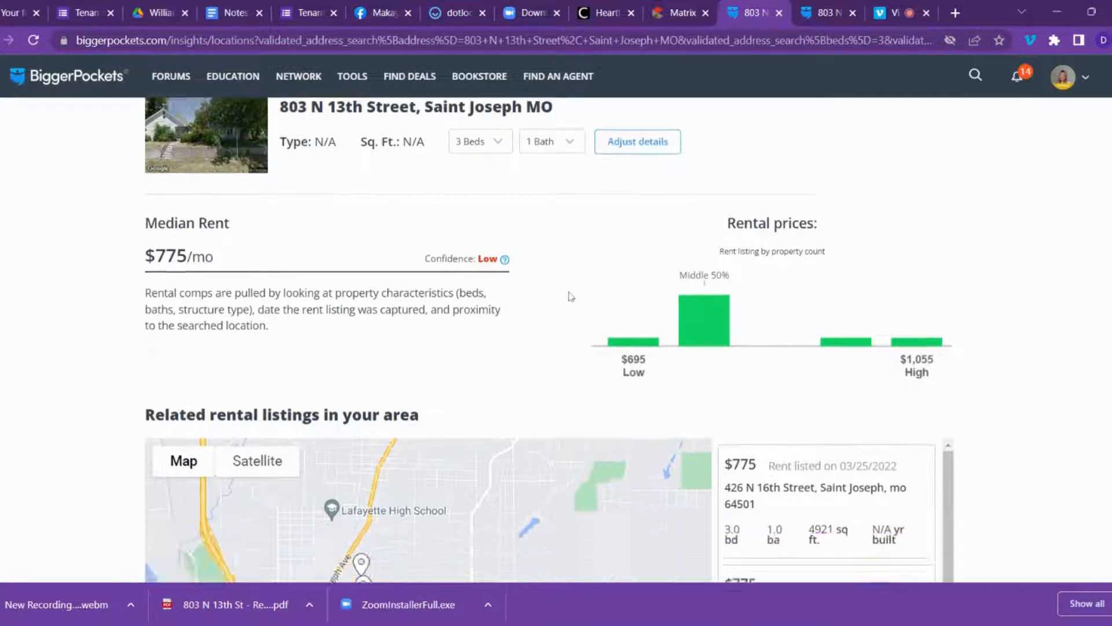
scroll(572, 297, down, 1)
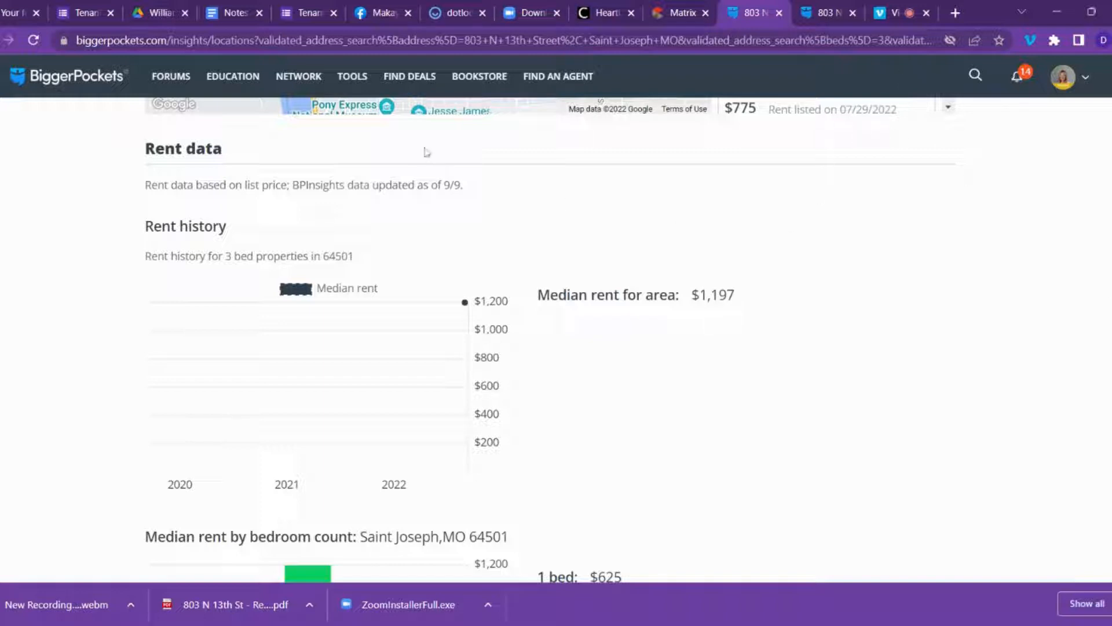
mouse_move(337, 81)
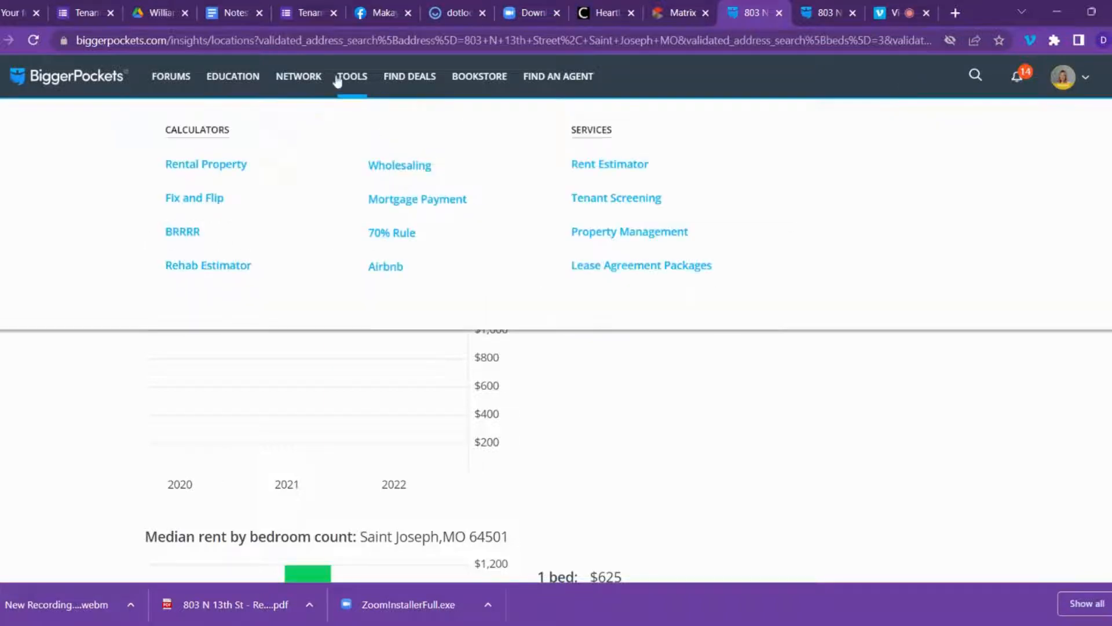
click(210, 168)
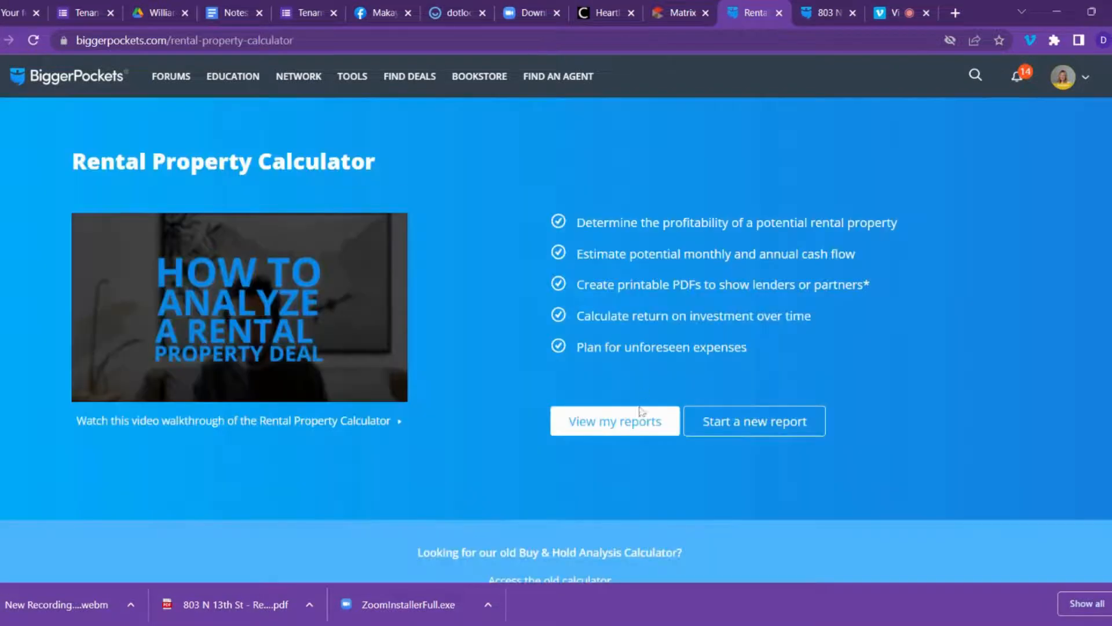
click(740, 423)
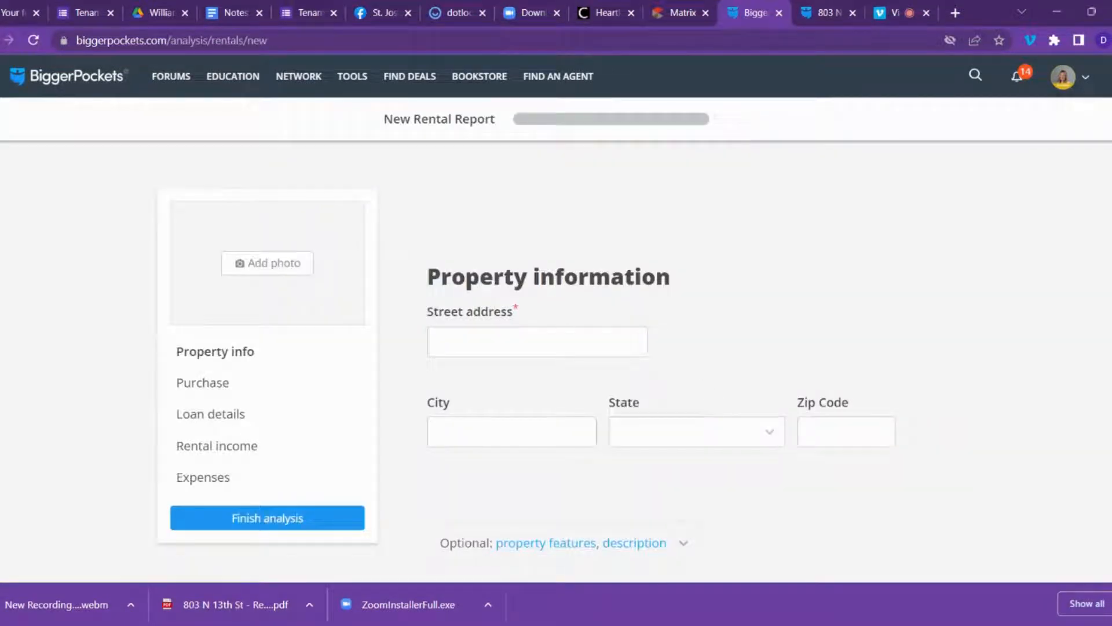
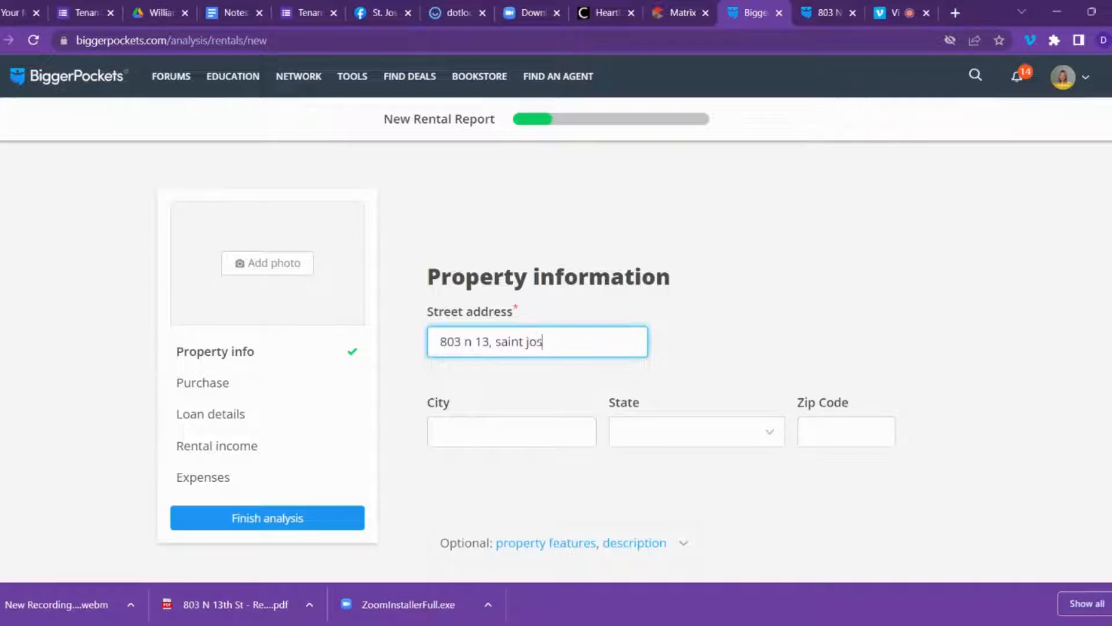
click(490, 342)
text(th)
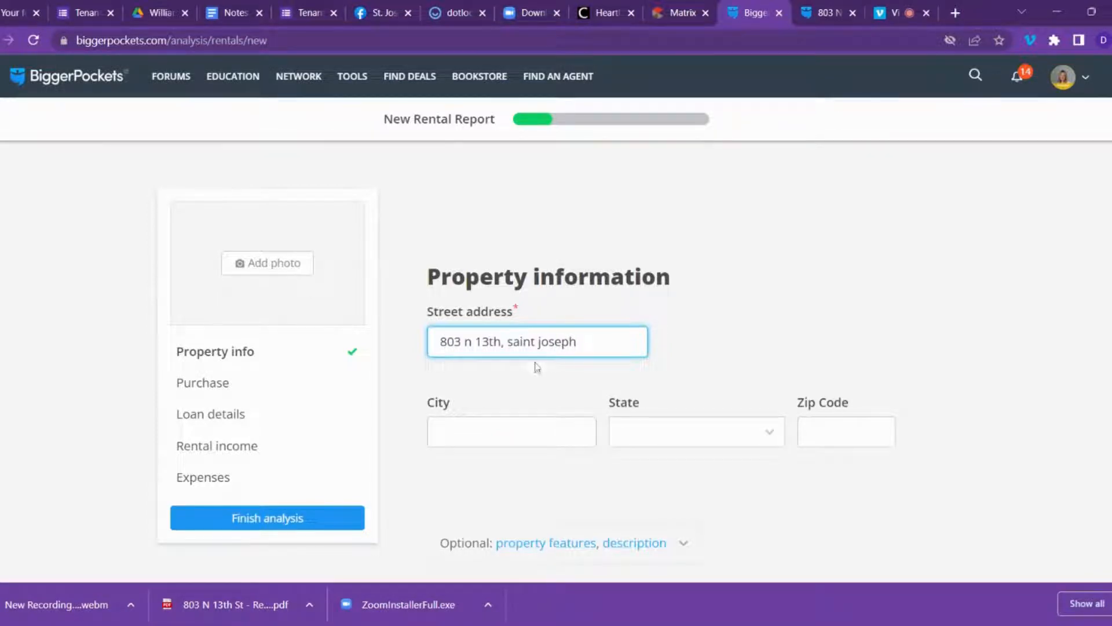
click(528, 377)
Complete the zip code 64501 and continue to the Purchase step.
click(847, 432)
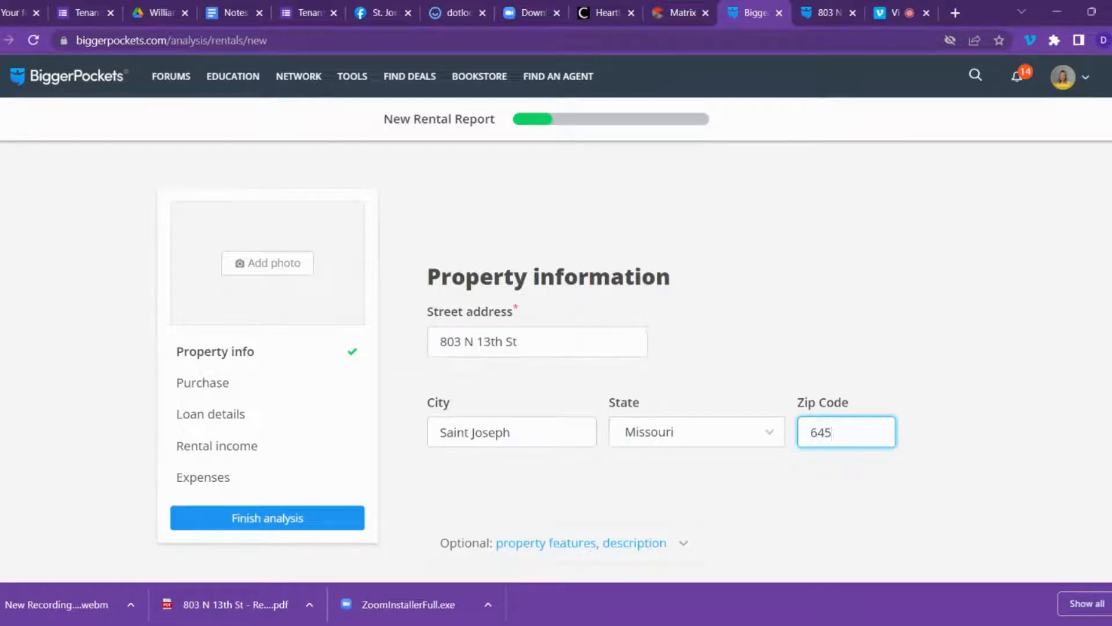
scroll(834, 446, down, 3)
click(879, 388)
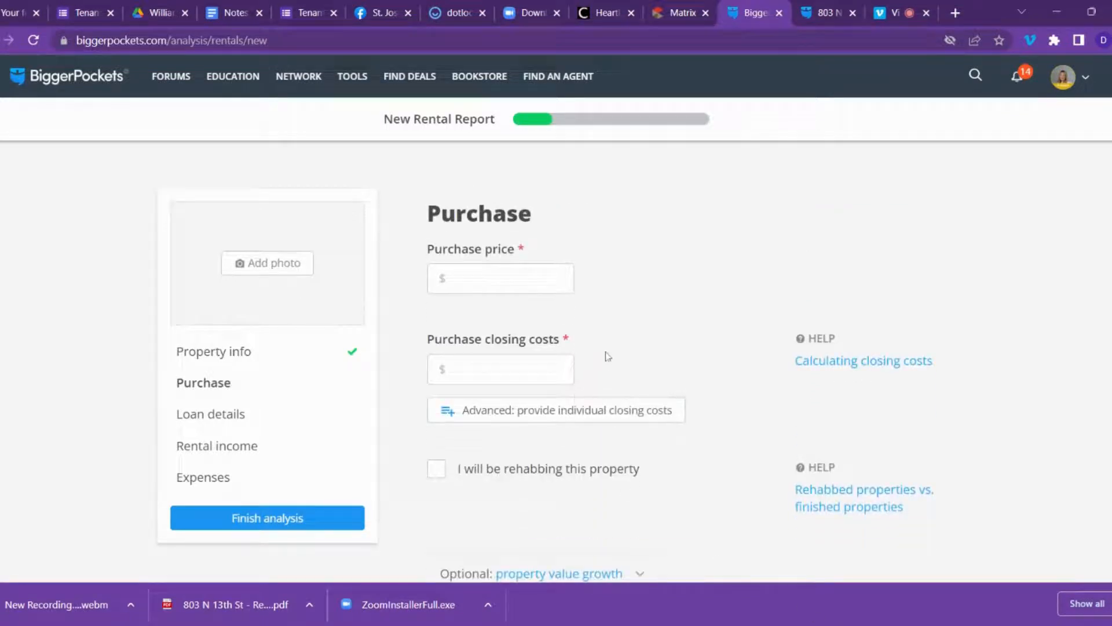
Enter a purchase price of $49,900 and closing costs of $1,500.
click(501, 279)
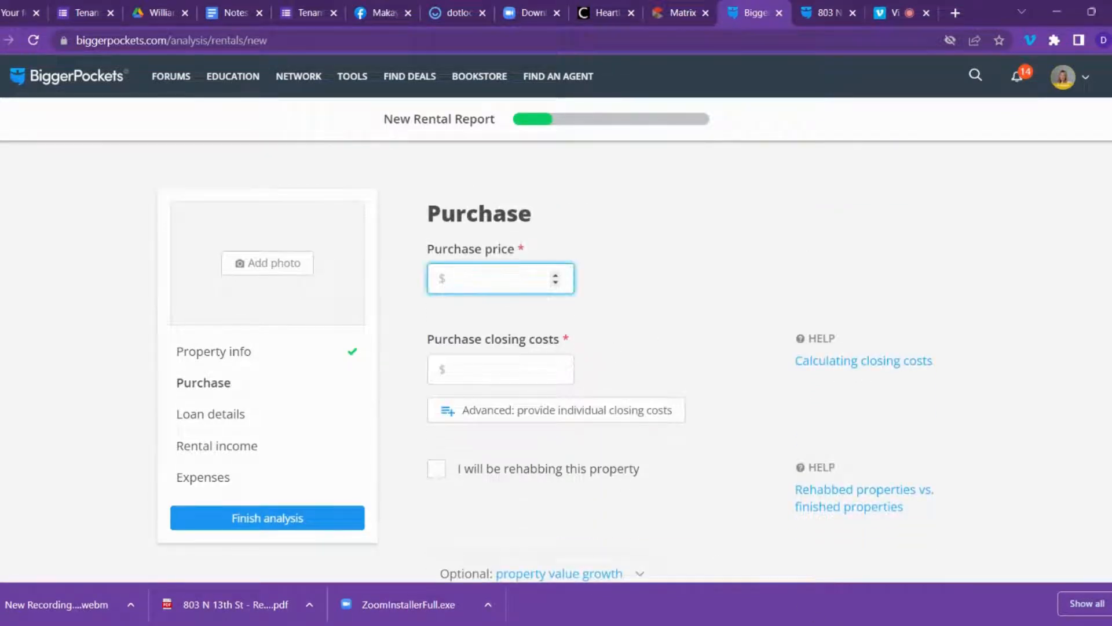
text(49900)
click(490, 360)
text(15)
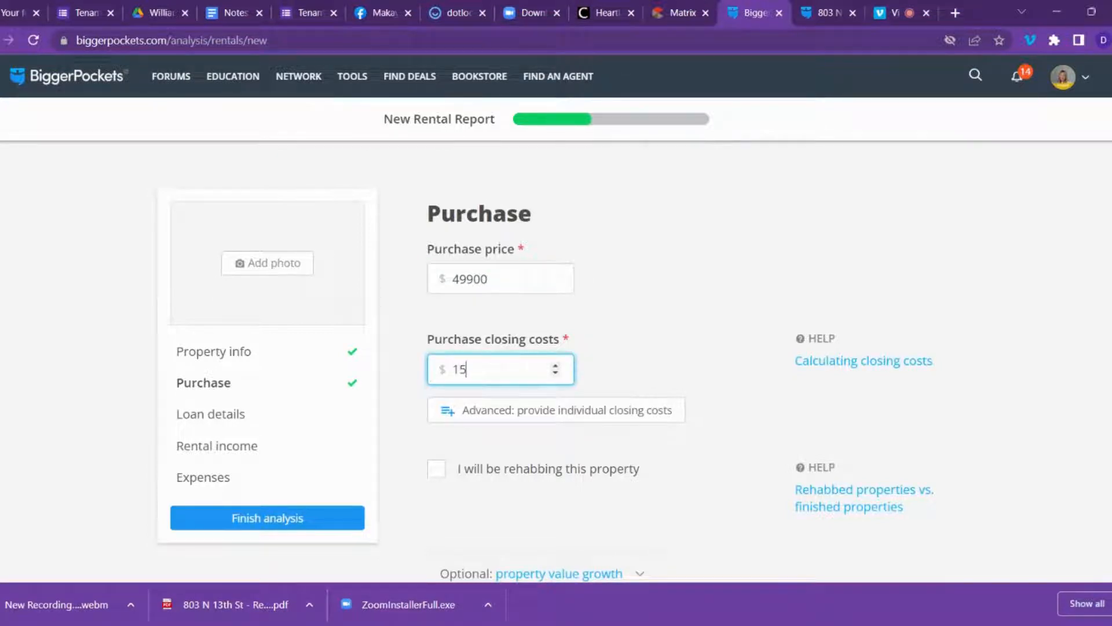
text(00)
scroll(607, 343, down, 3)
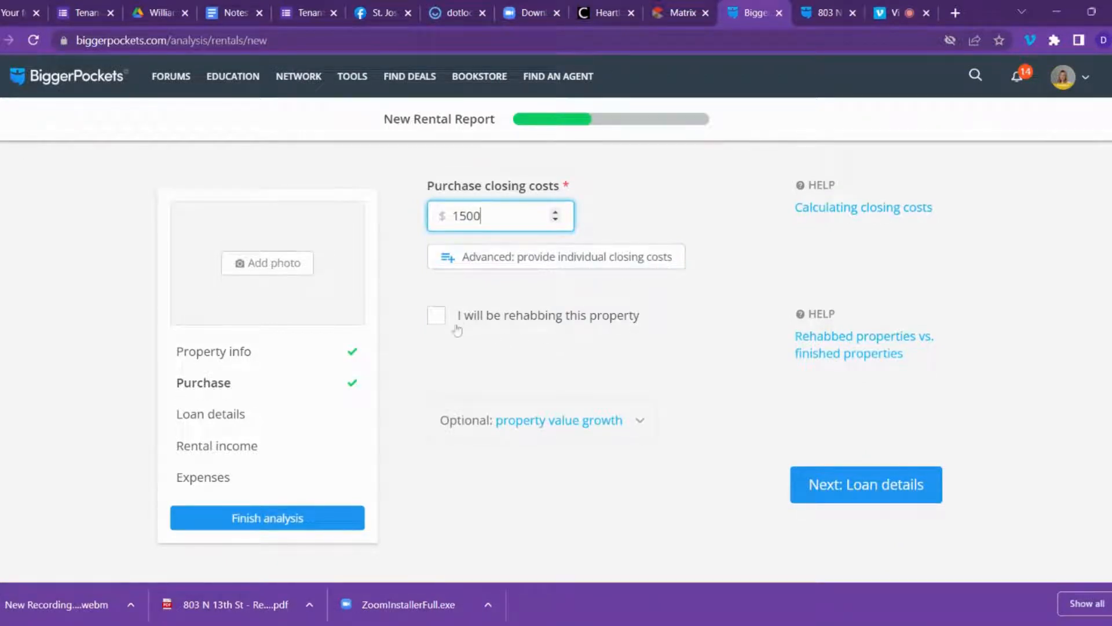
Mark the property as a rehab with ARV $90,000 and repair costs $3,500.
click(437, 315)
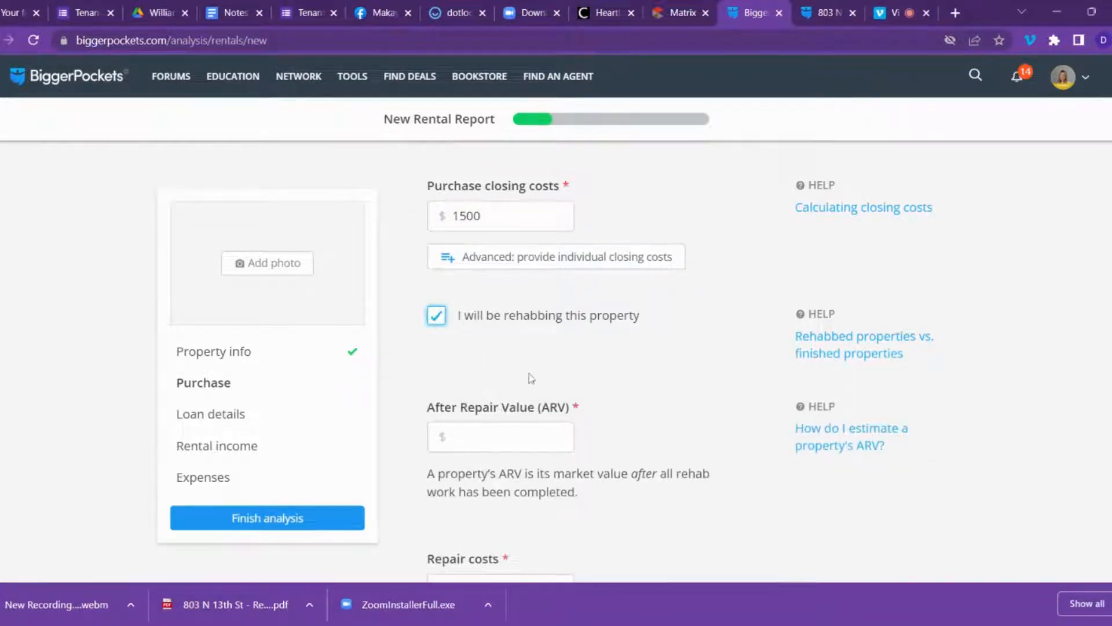
scroll(521, 344, down, 2)
click(521, 353)
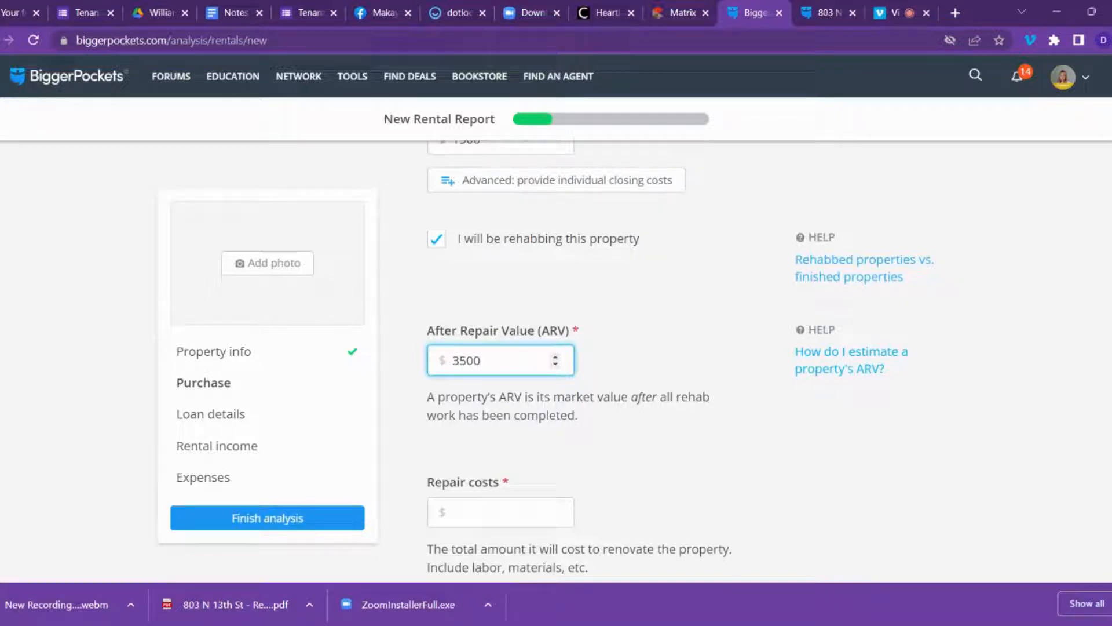
scroll(578, 436, down, 1)
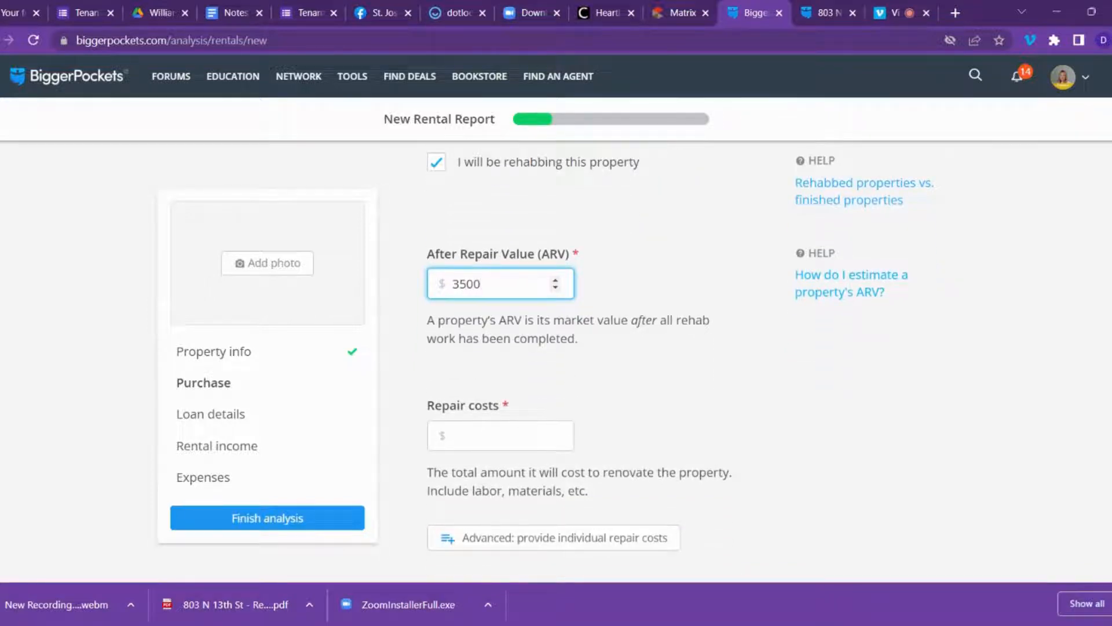
drag(481, 284, 433, 301)
text(90000)
key(Tab)
key(Tab)
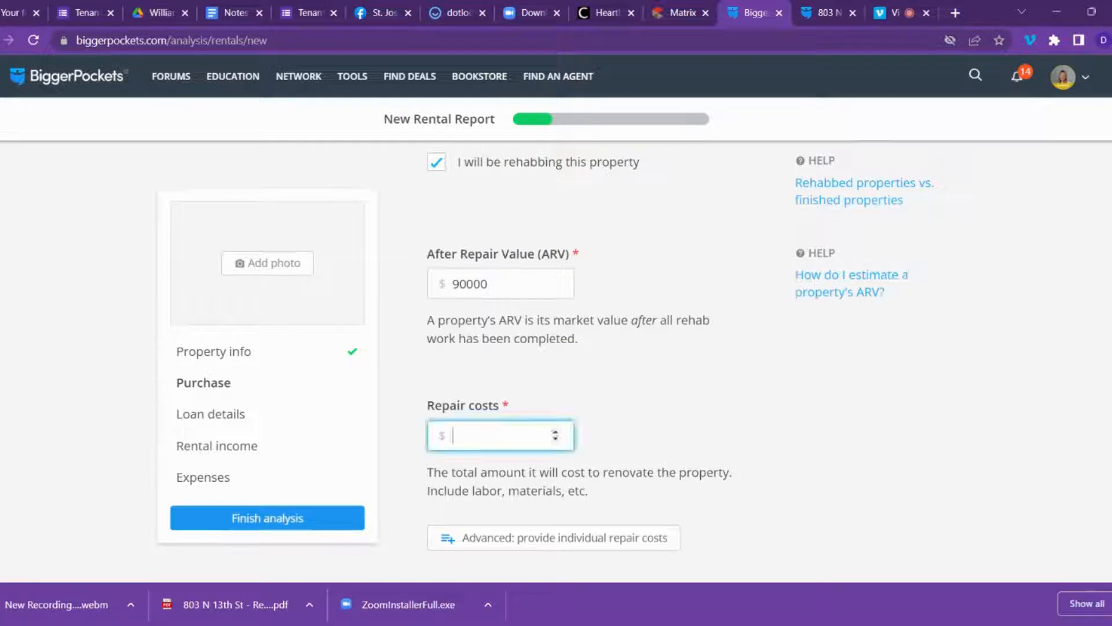
text(3500)
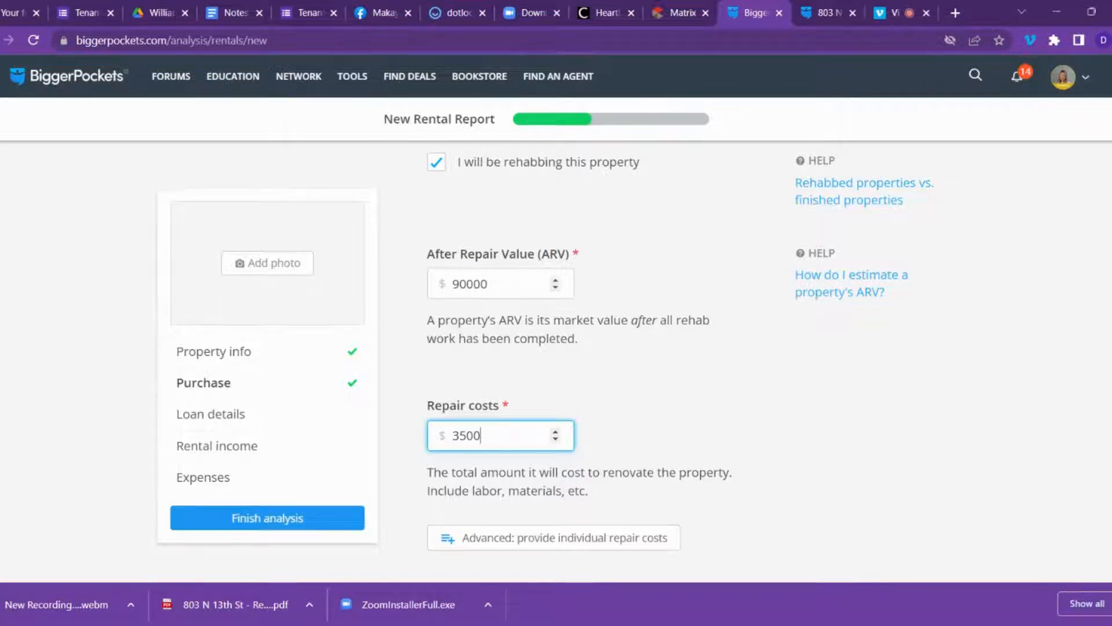
scroll(772, 346, down, 4)
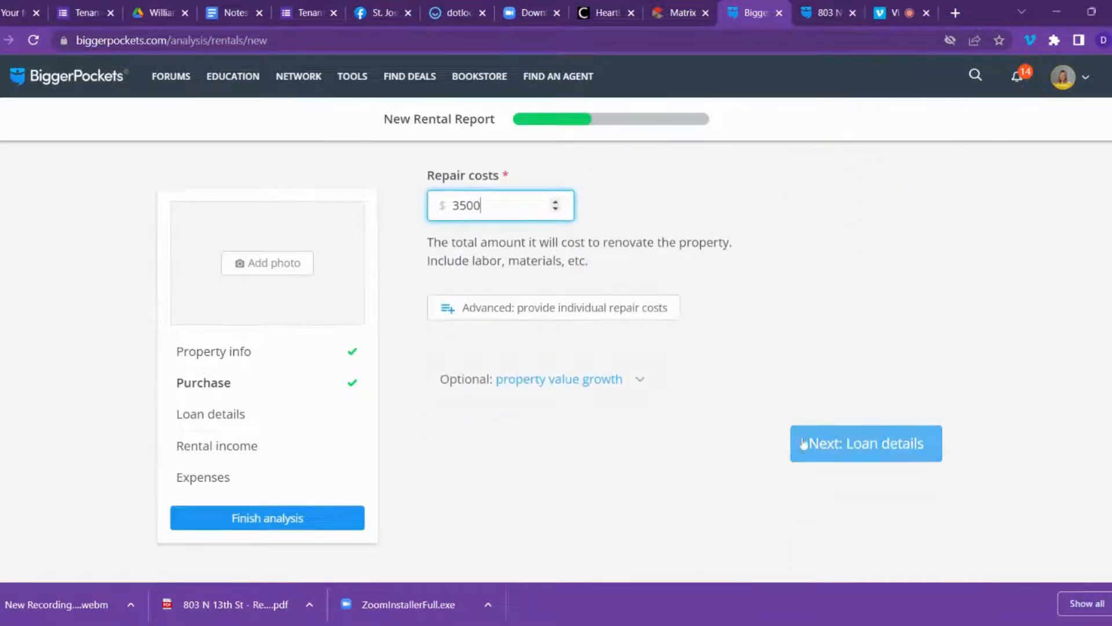
Set the loan to 5.25% interest over a 20-year term.
click(841, 443)
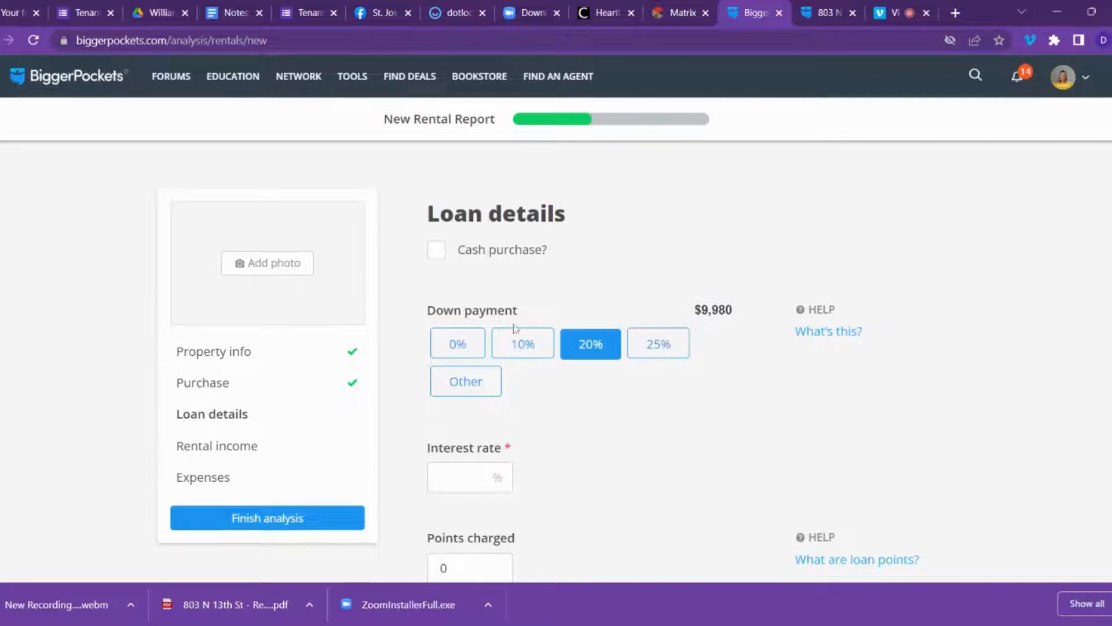
scroll(760, 392, down, 3)
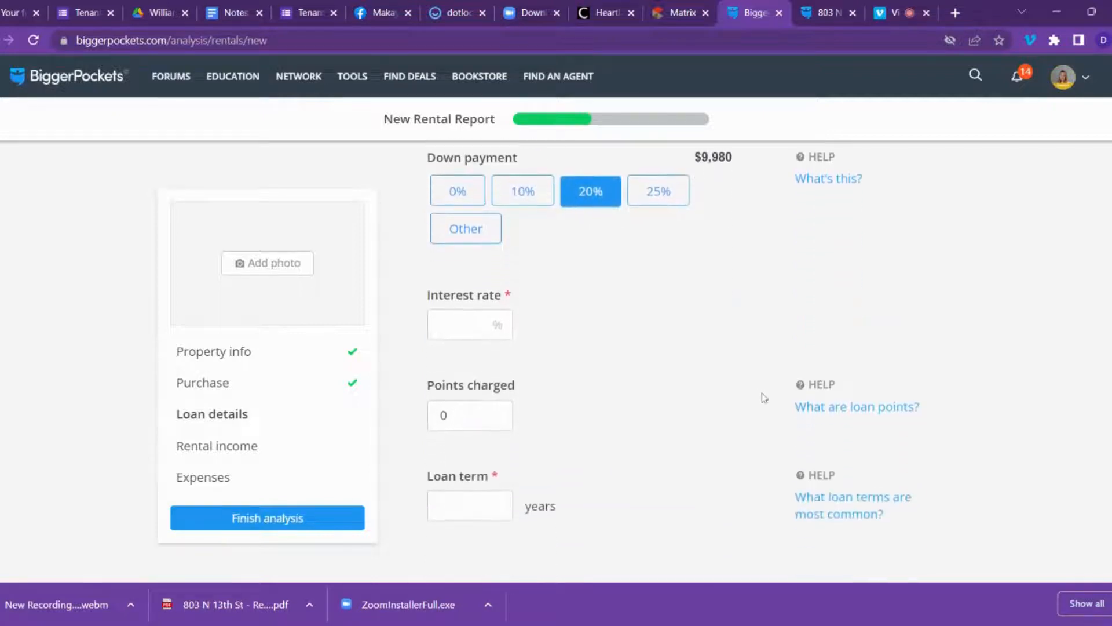
scroll(763, 398, down, 2)
click(494, 247)
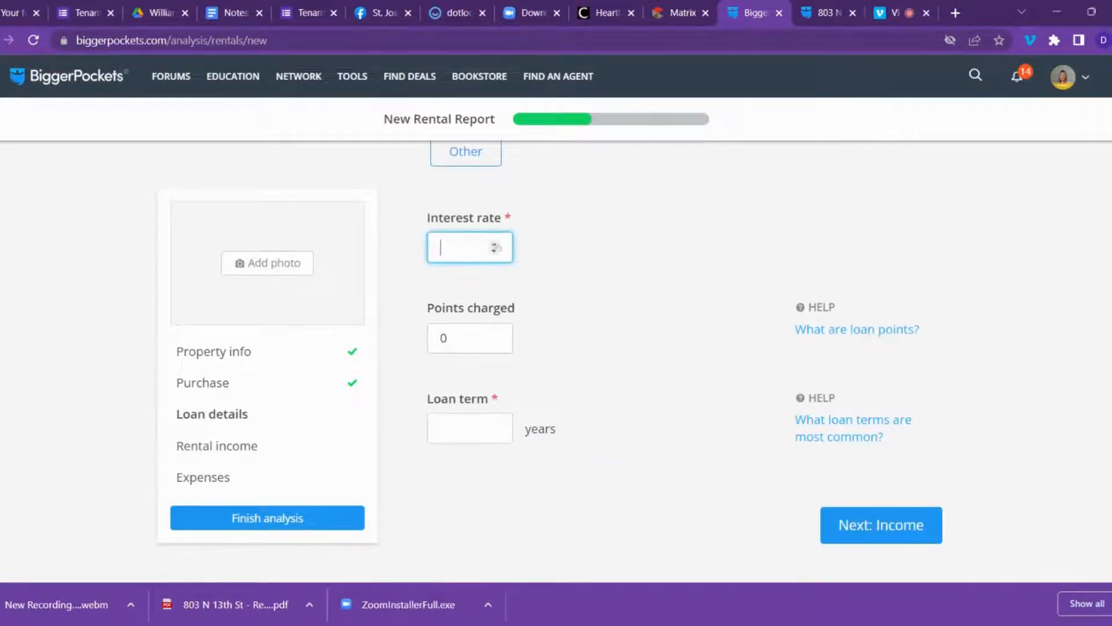
text(5.25)
scroll(591, 334, down, 2)
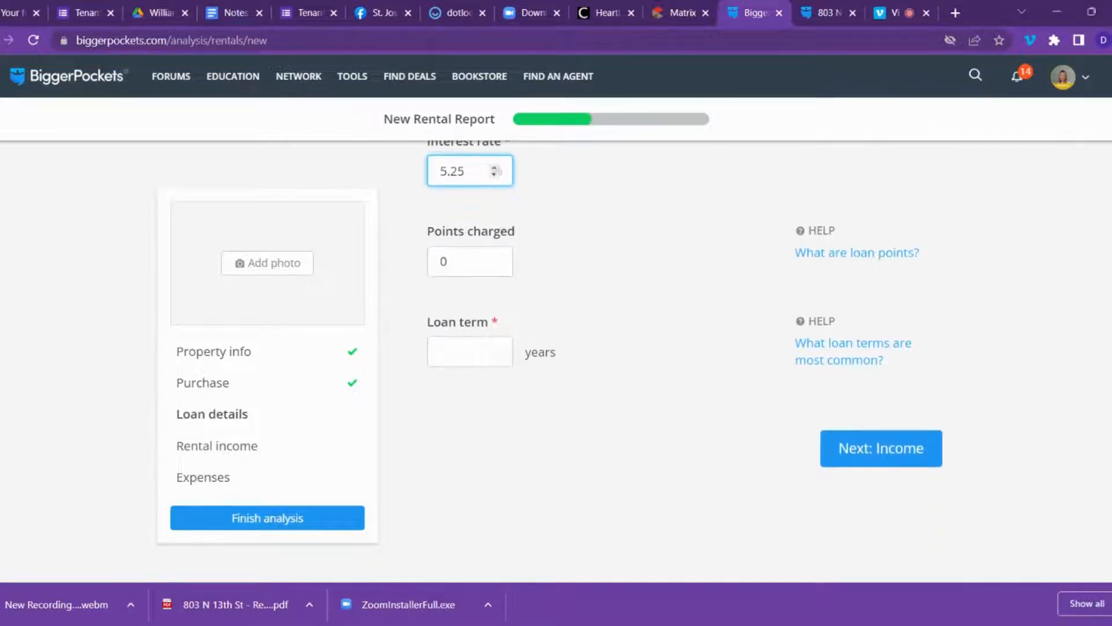
click(530, 346)
text(20)
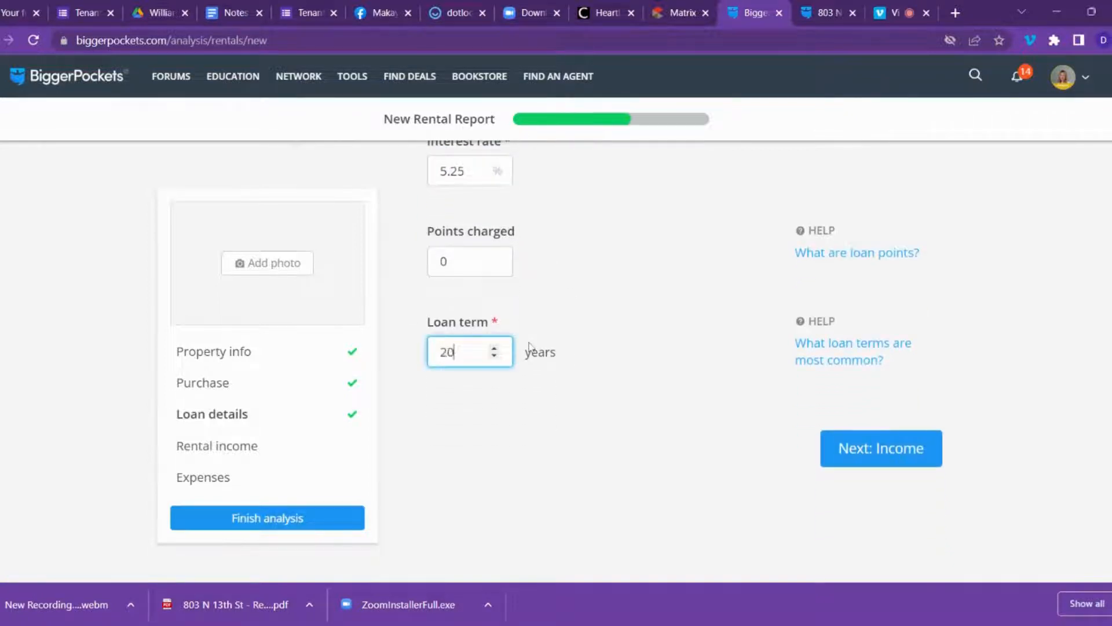
Enter gross monthly rental income of $975.
click(857, 457)
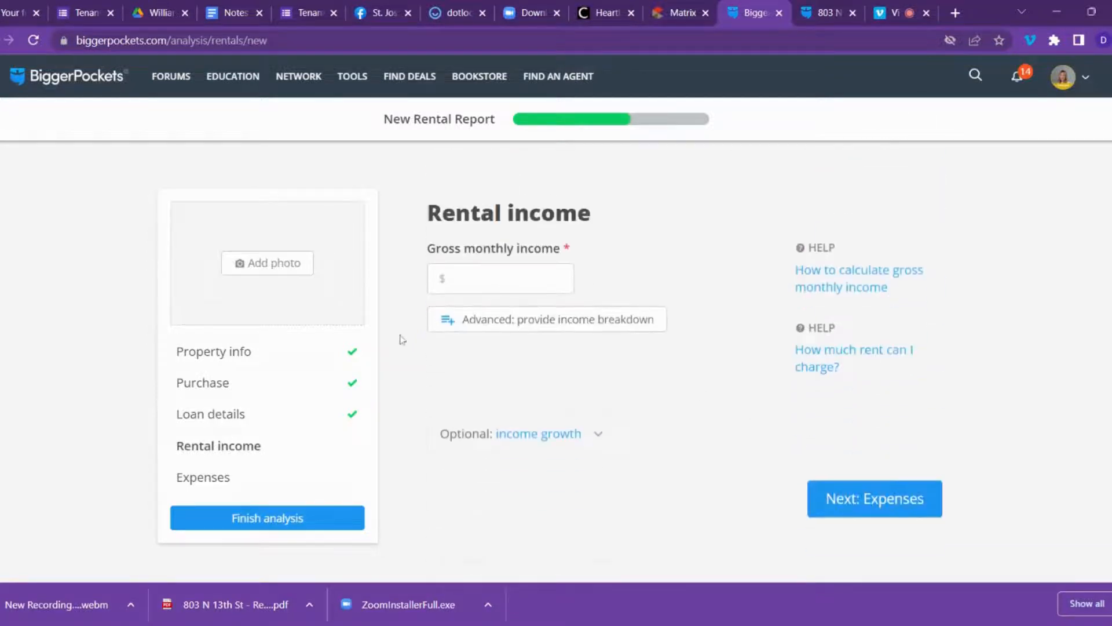
click(542, 279)
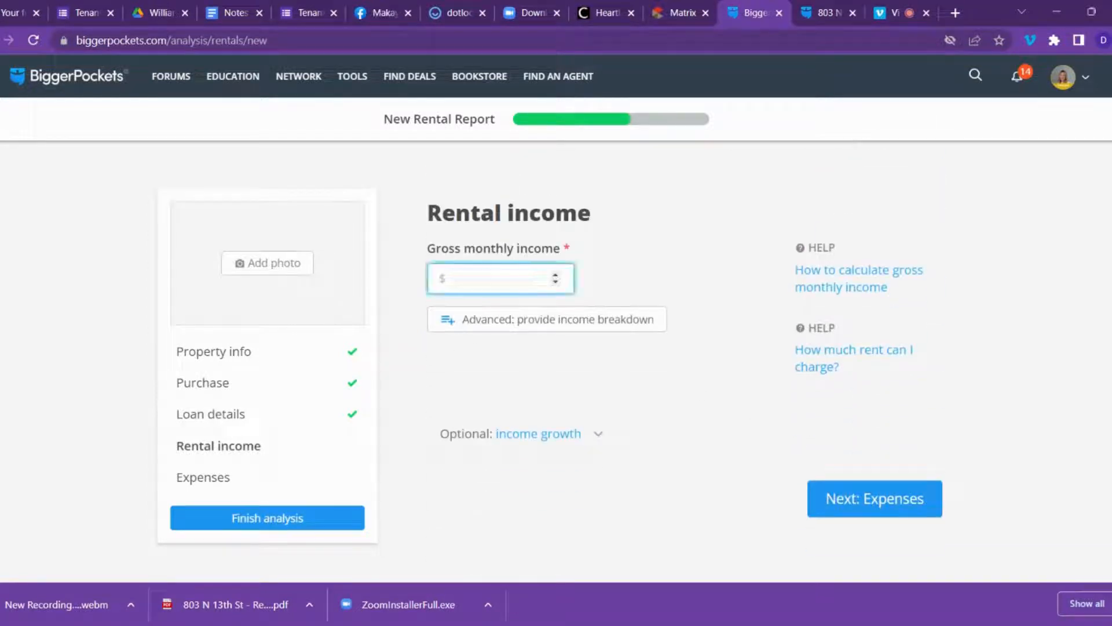
text(975)
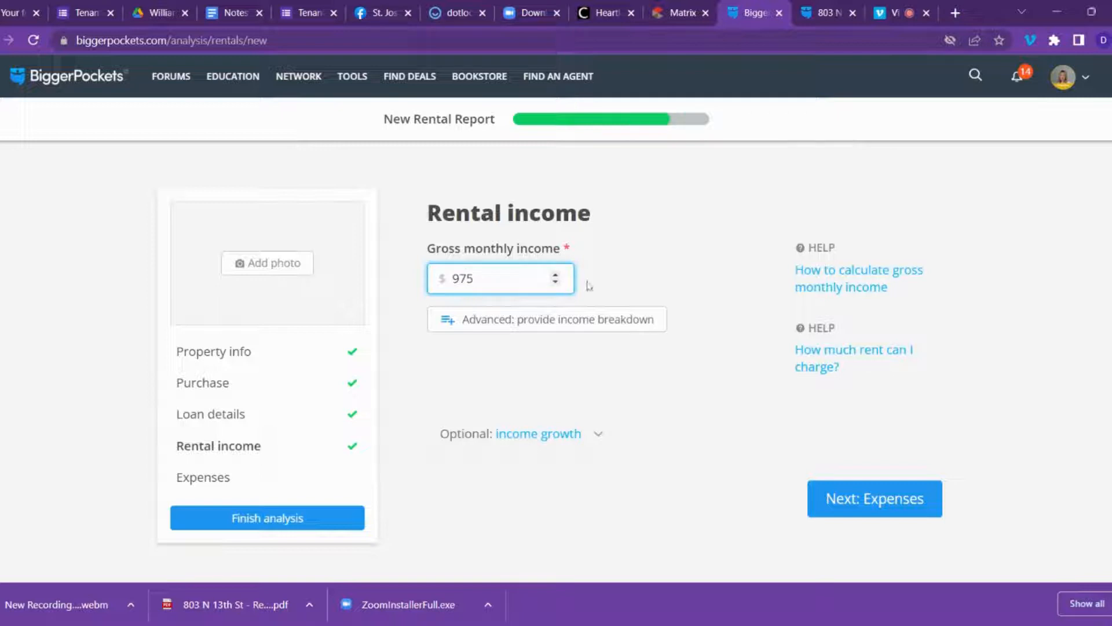
Enter annual property taxes of $276 and annual insurance of $1,100.
click(925, 504)
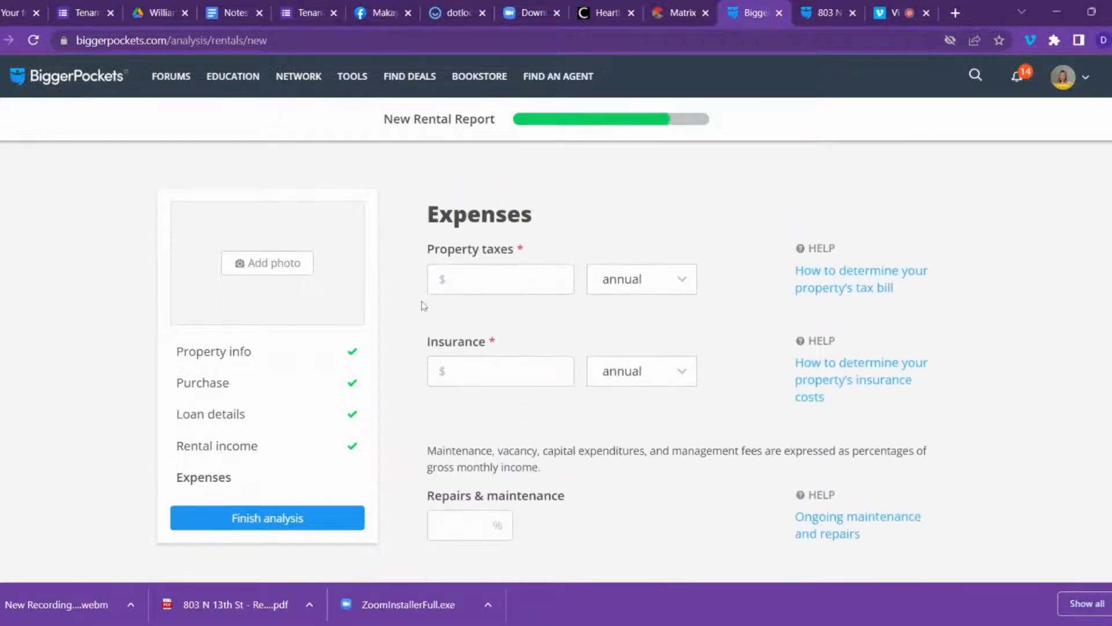
click(453, 279)
text(27)
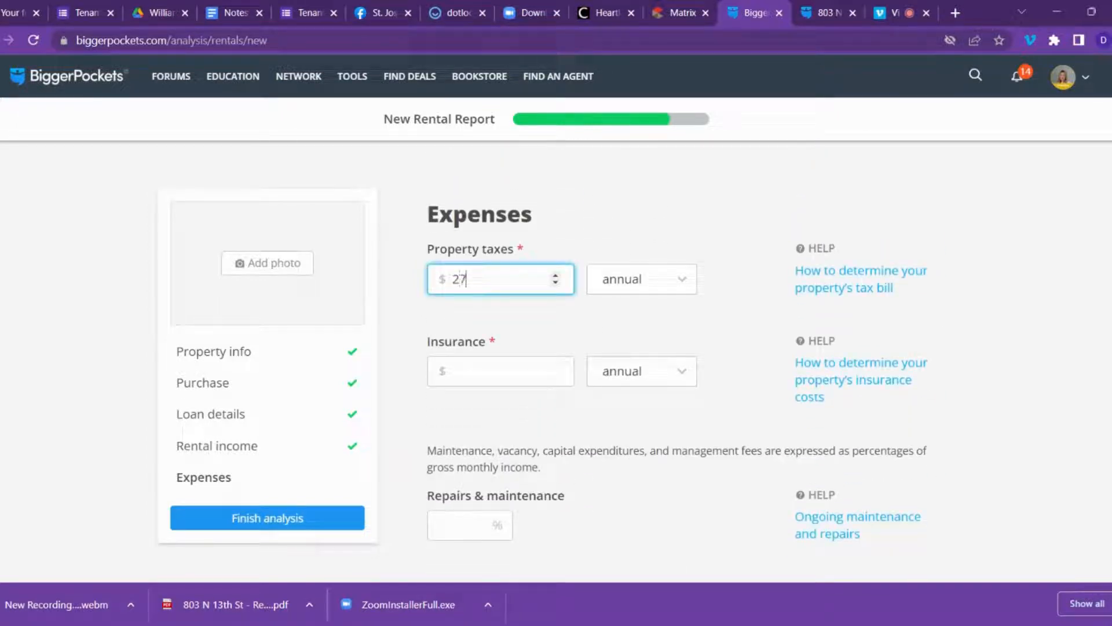
text(7)
key(BackSpace)
text(6)
key(Tab)
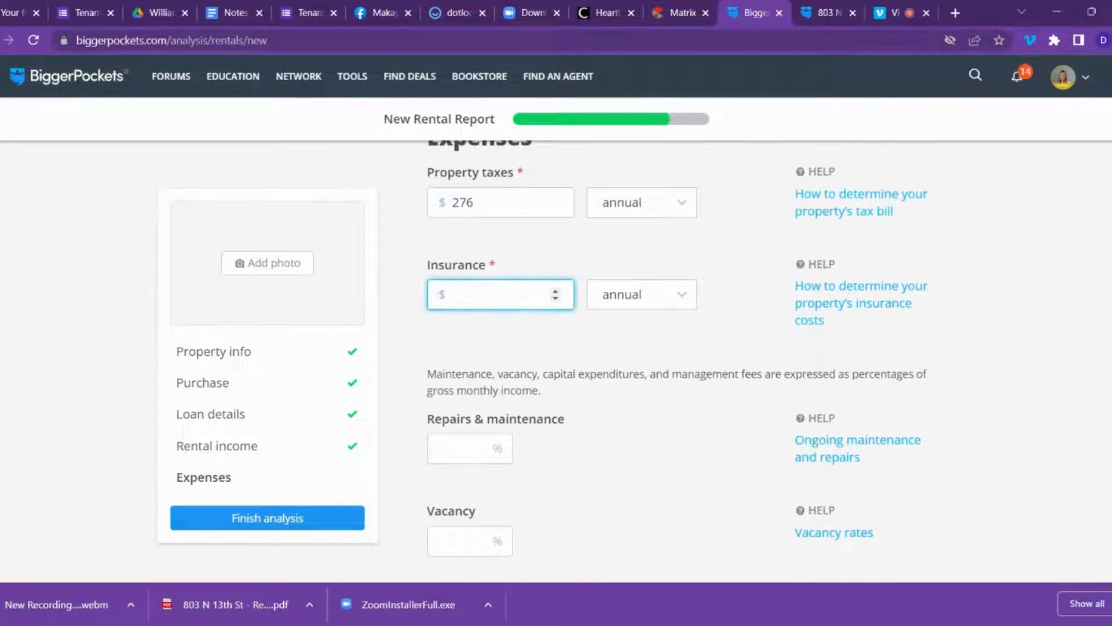
text(11)
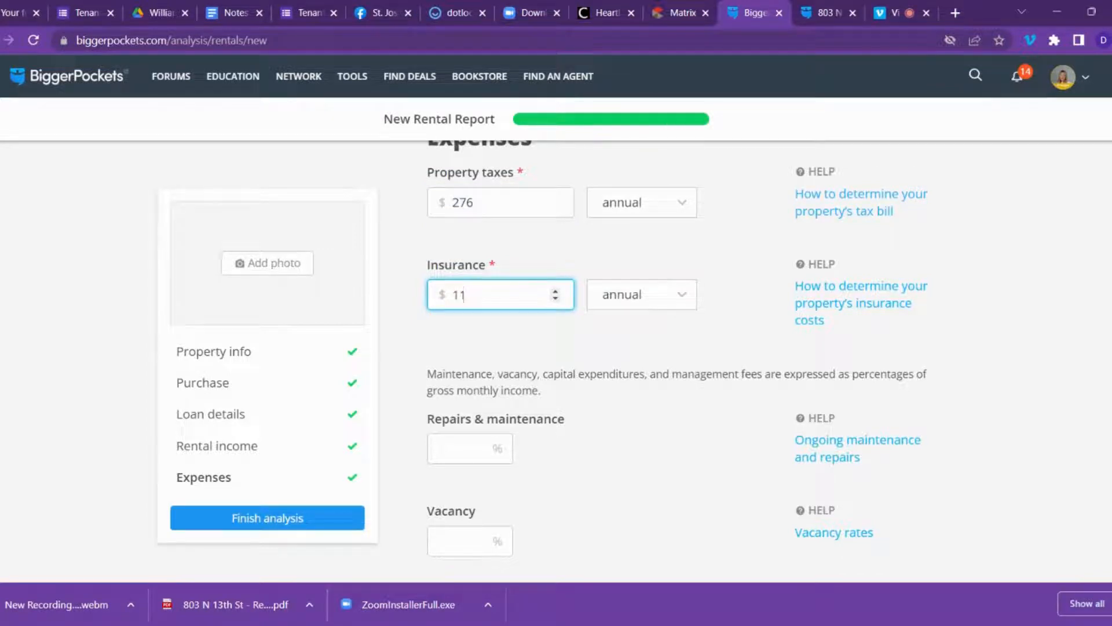
text(00)
key(Tab)
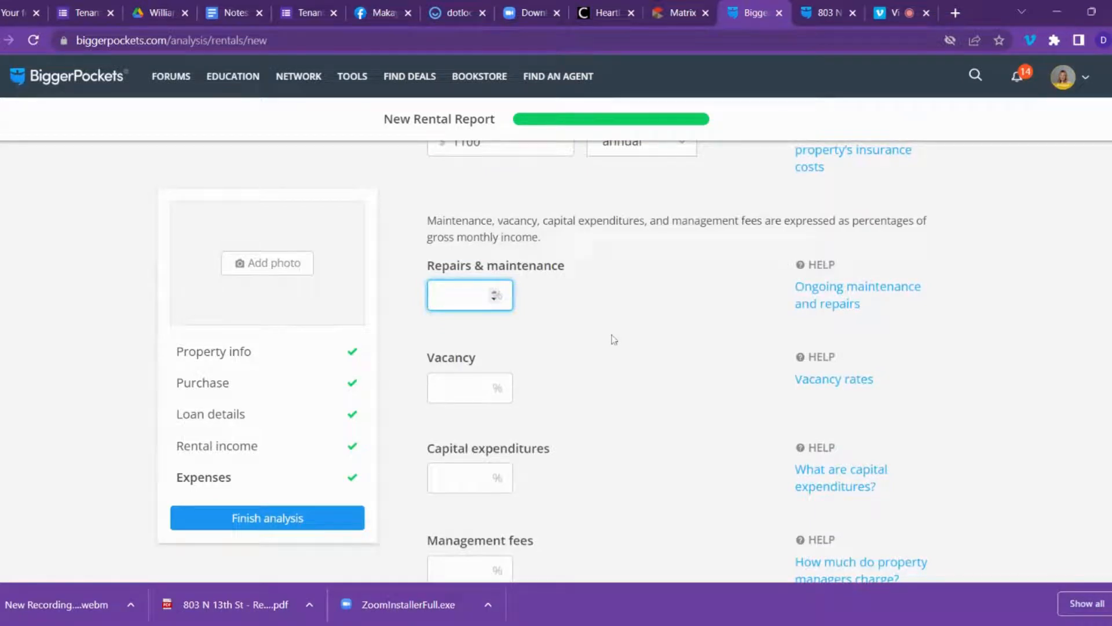
Enter expense percentages: repairs 3%, vacancy 4.99%, capital expenditures 5%, management 9%.
text(3)
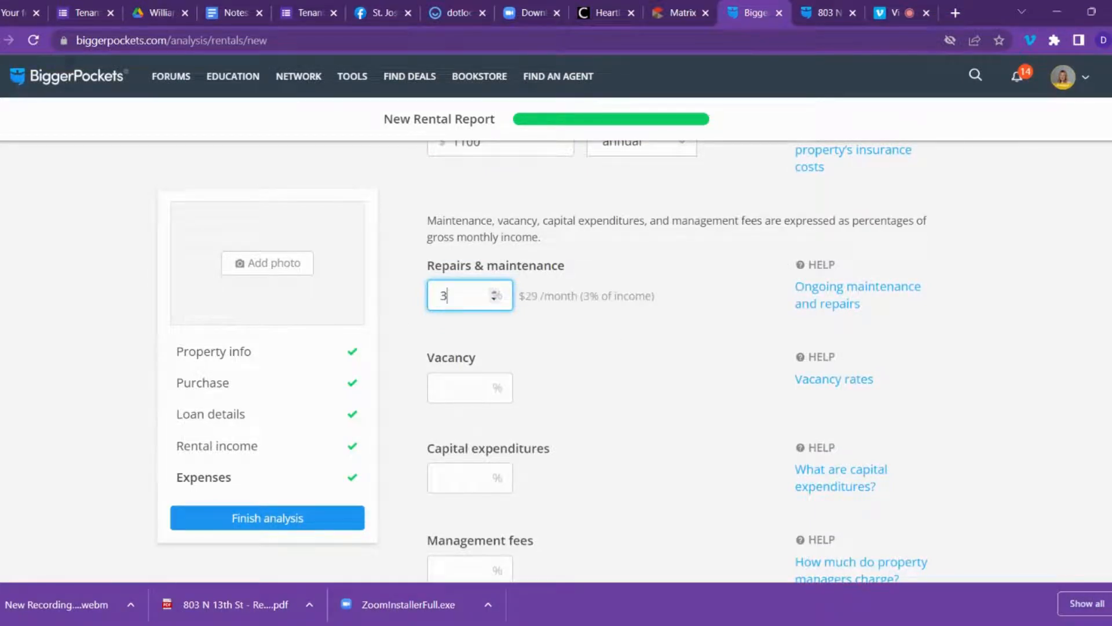
scroll(486, 325, down, 1)
key(Tab)
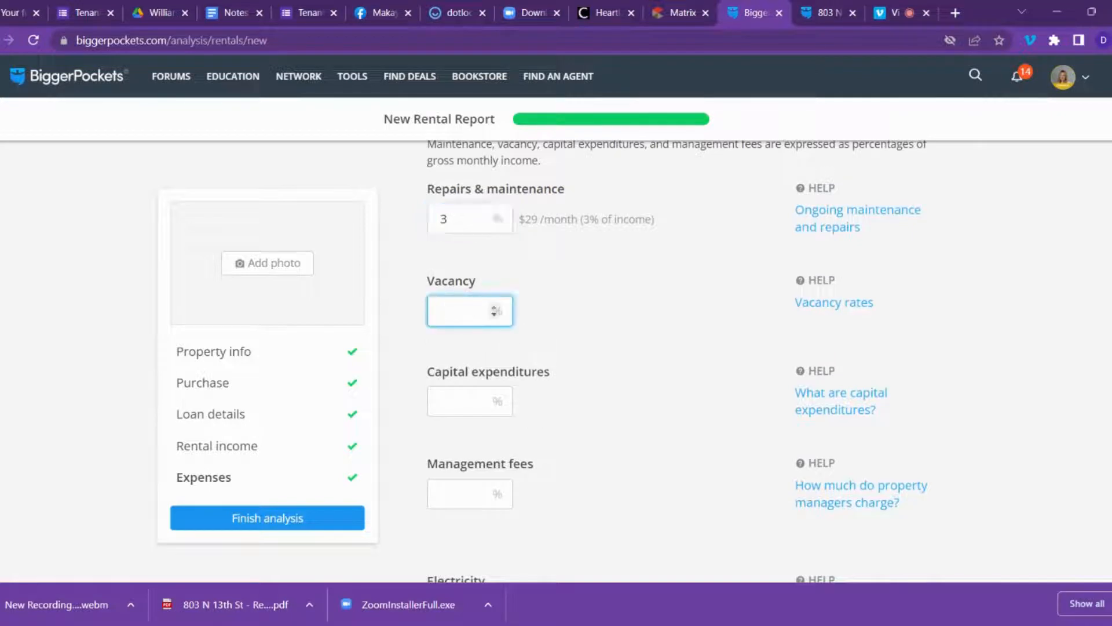
text(5)
scroll(470, 316, down, 1)
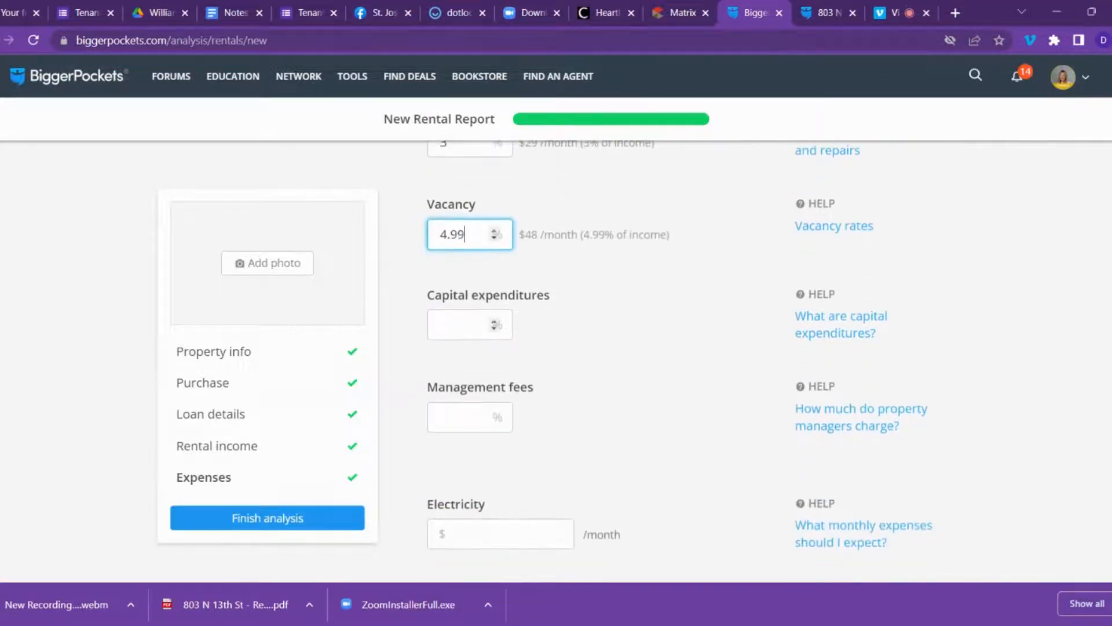
click(470, 323)
text(5)
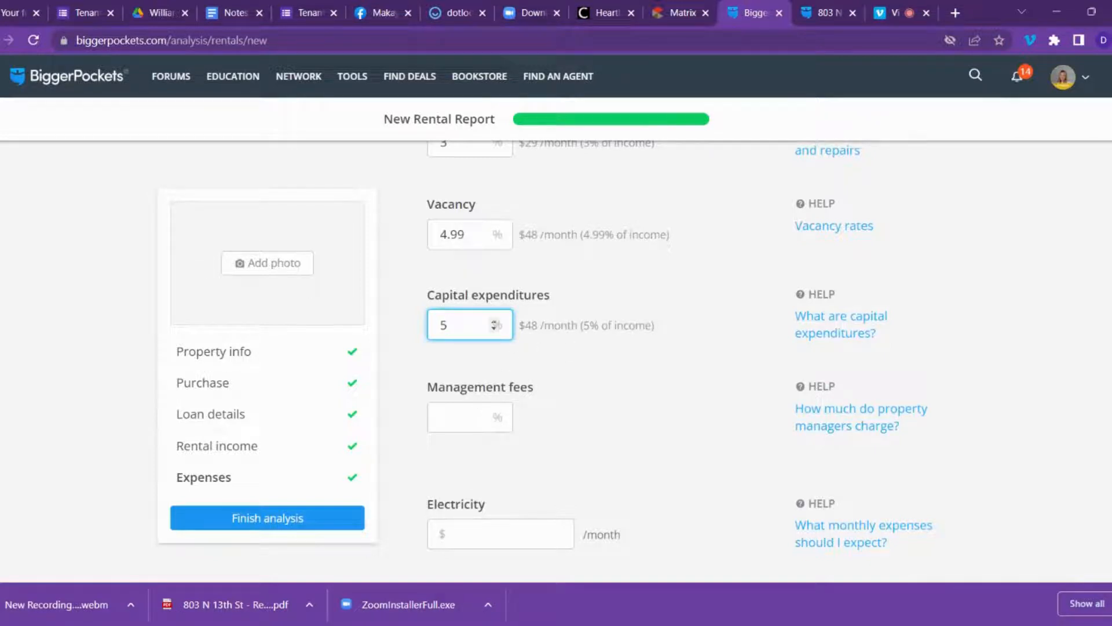
click(461, 417)
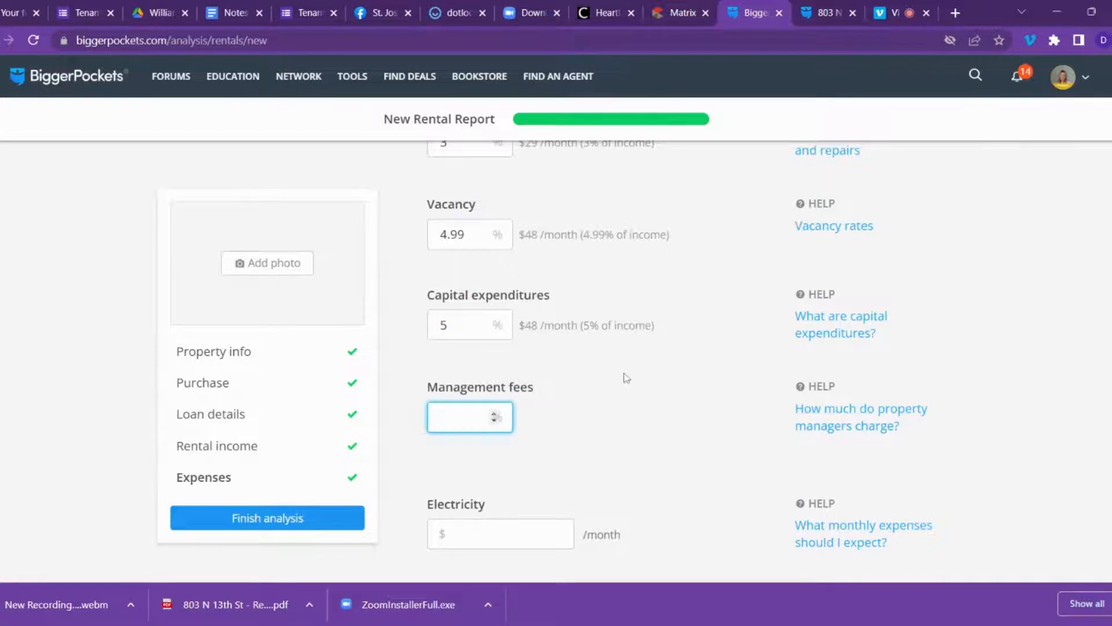
scroll(626, 378, down, 3)
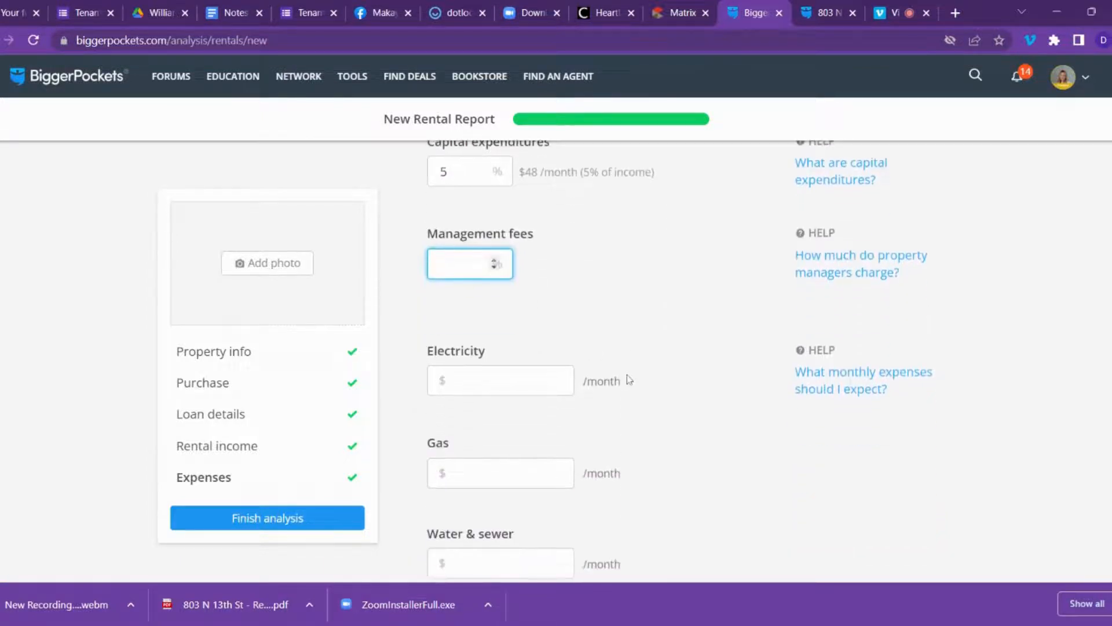
text(9)
scroll(578, 375, down, 2)
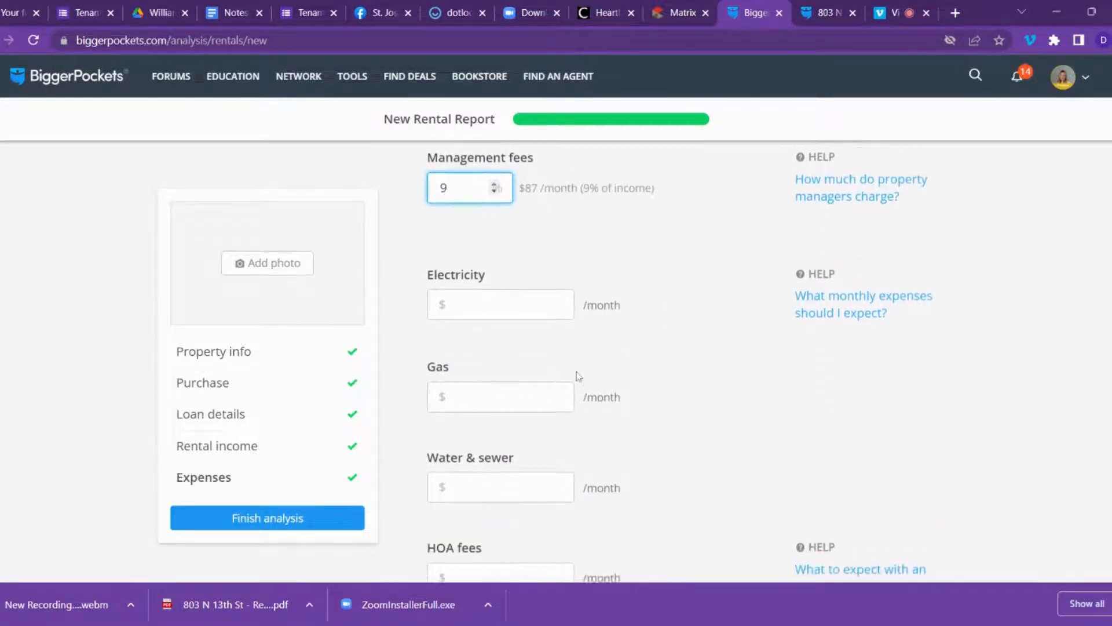
scroll(578, 376, down, 2)
Leave electricity, gas and water blank, enter garbage $26 and other $45 monthly, and finish the analysis.
click(548, 232)
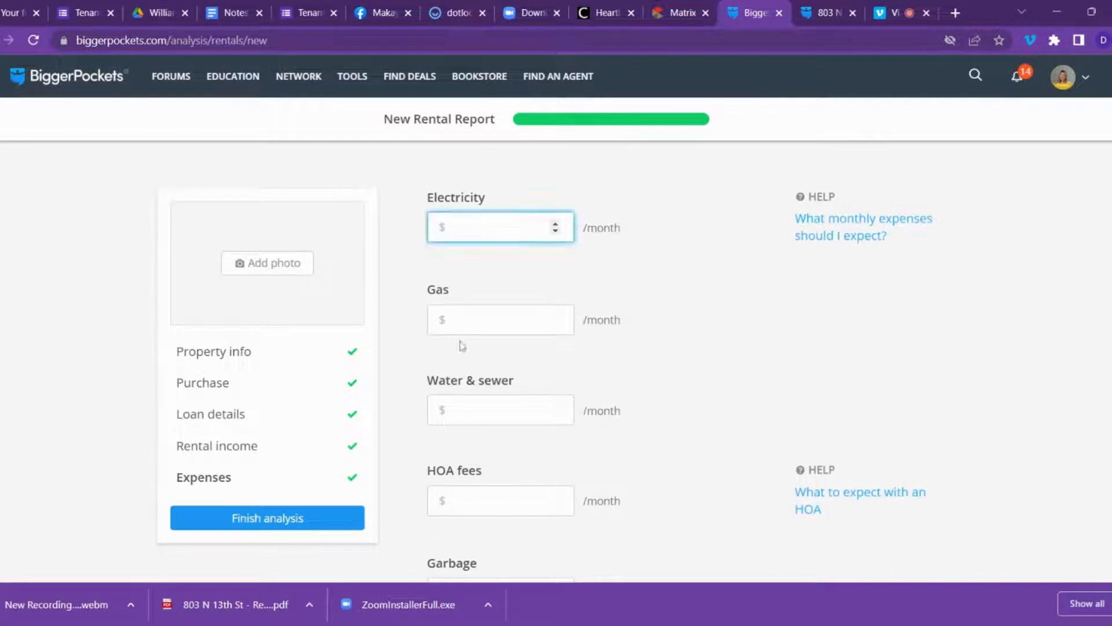
click(492, 321)
click(494, 405)
scroll(494, 405, down, 3)
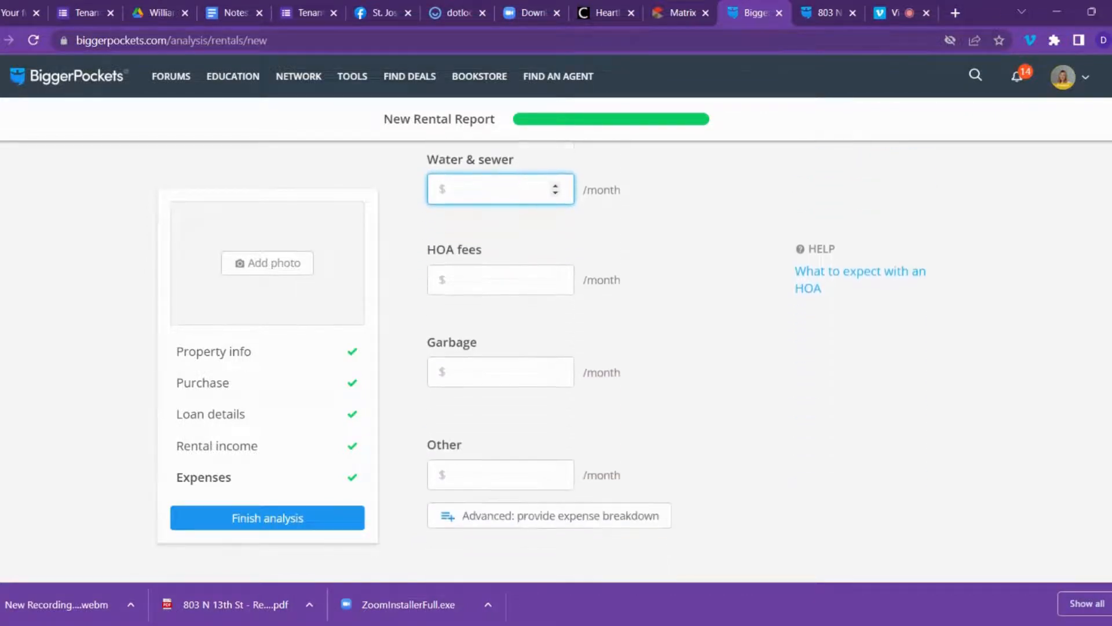
click(492, 362)
text(2)
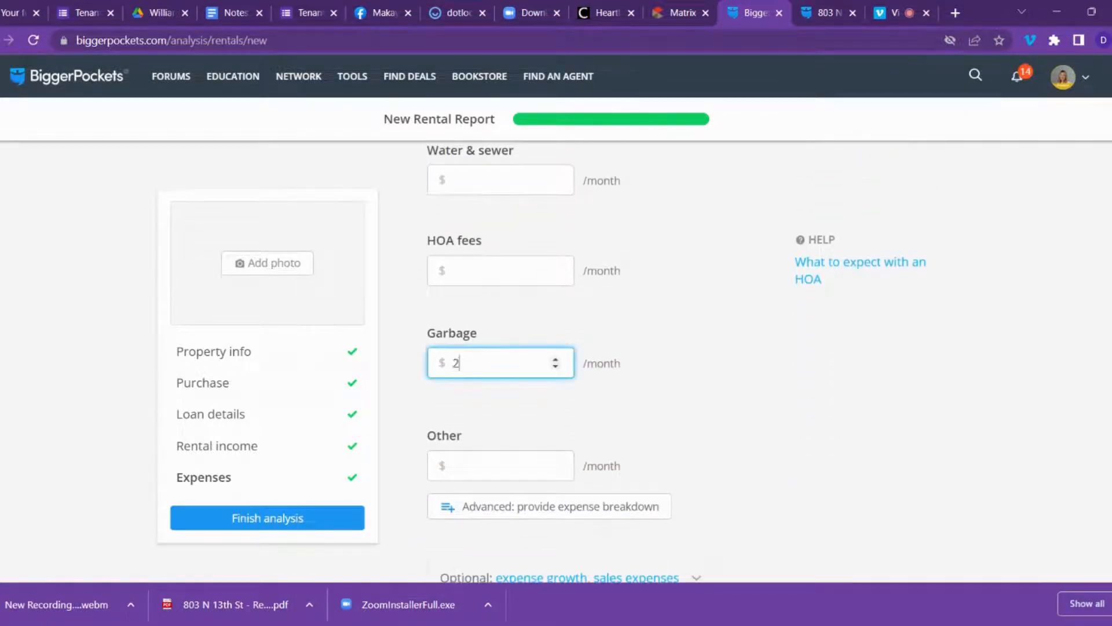
text(6)
scroll(494, 377, down, 1)
click(494, 389)
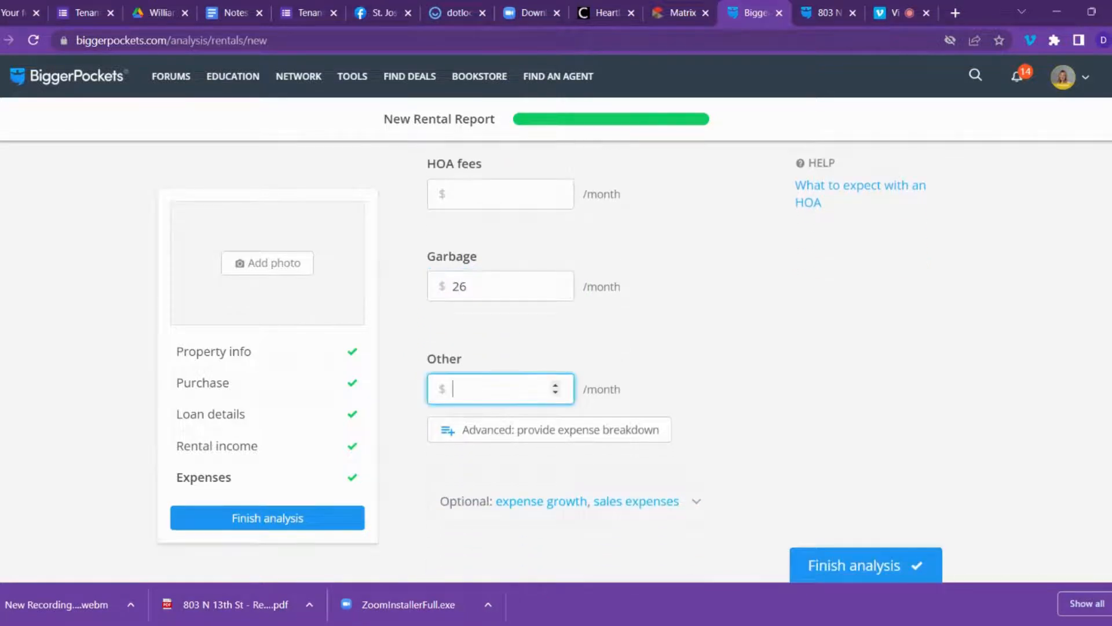
text(45)
scroll(695, 364, down, 1)
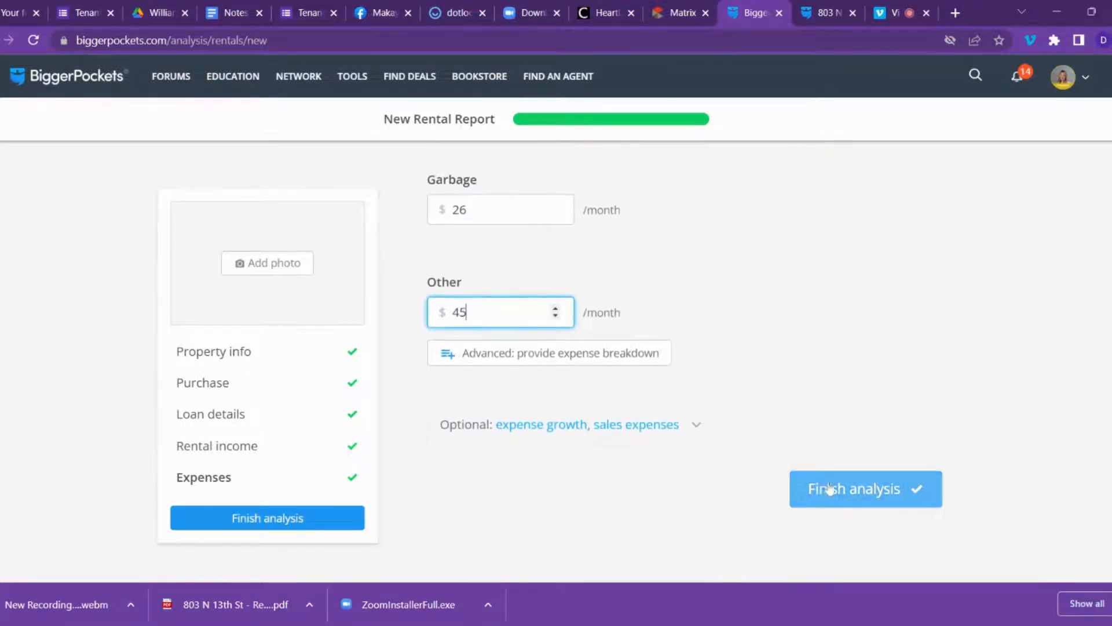
click(819, 486)
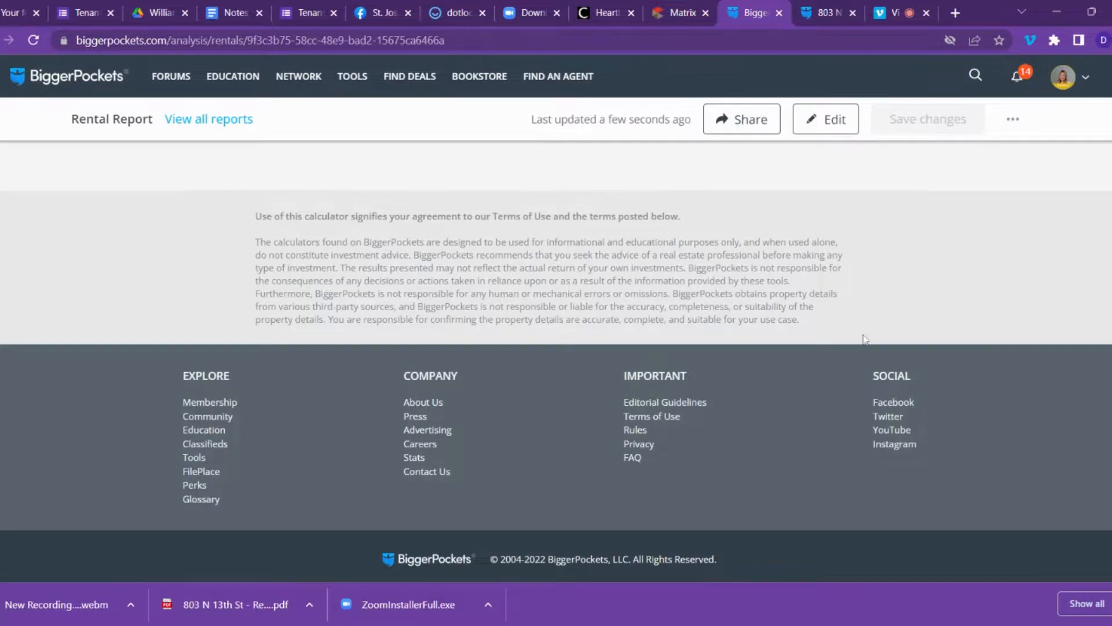
Scroll through the report's cash-flow chart and its income, expenses and loan details cards.
scroll(918, 377, up, 15)
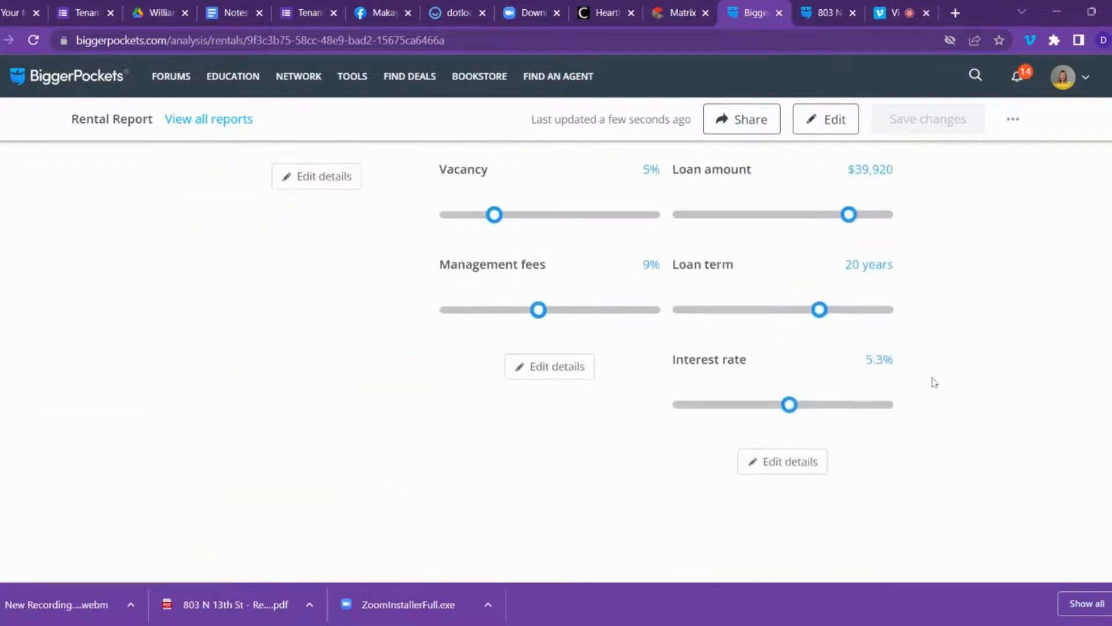
scroll(942, 384, up, 8)
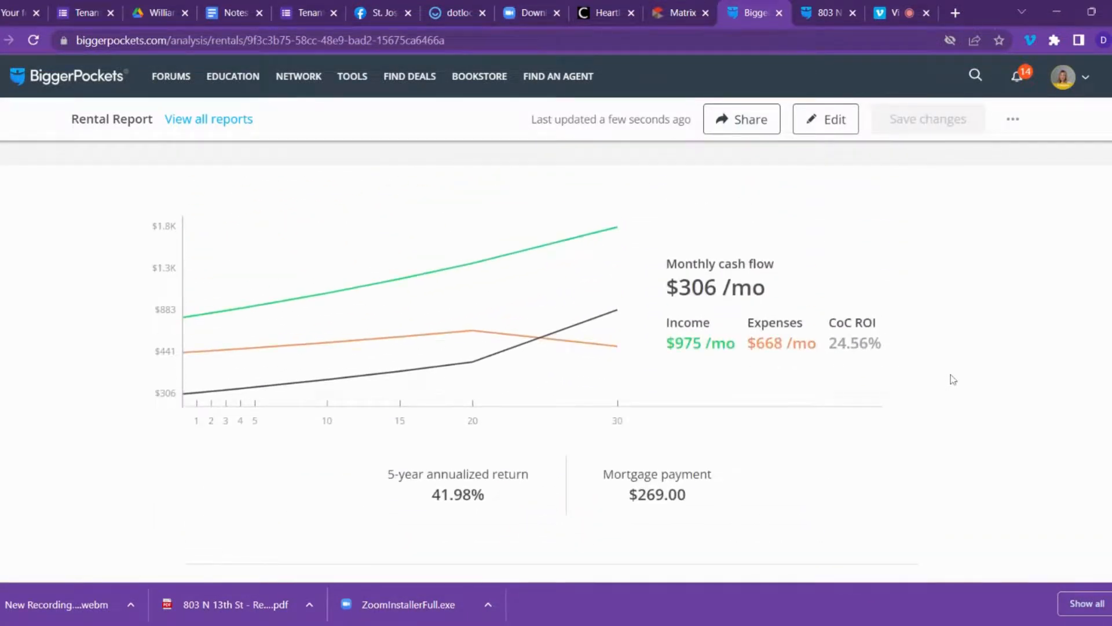
scroll(952, 380, down, 1)
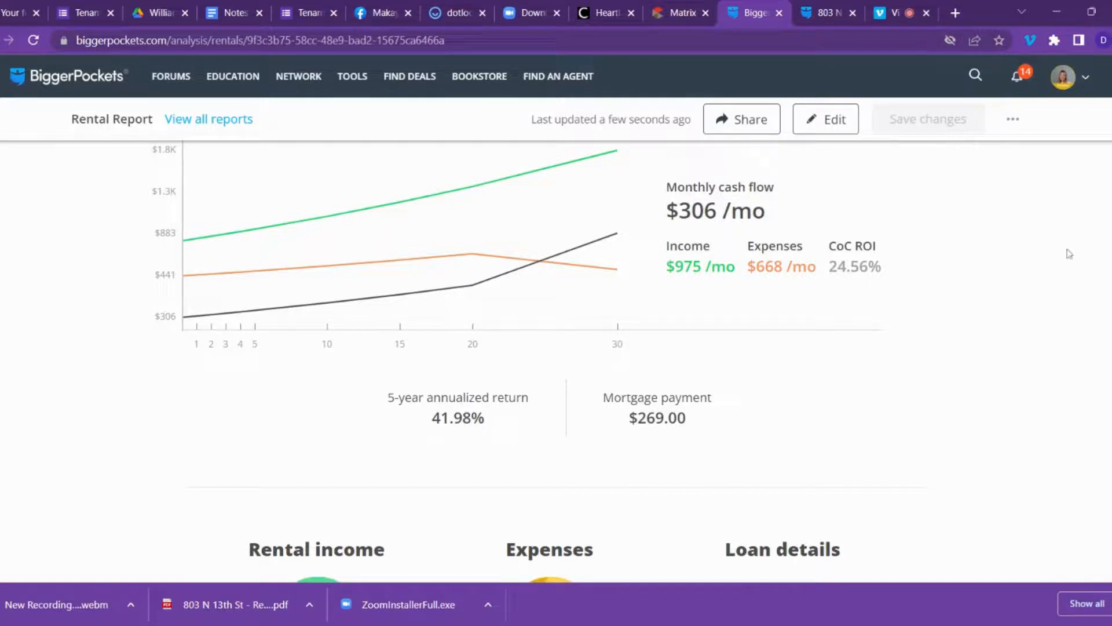
scroll(556, 359, down, 3)
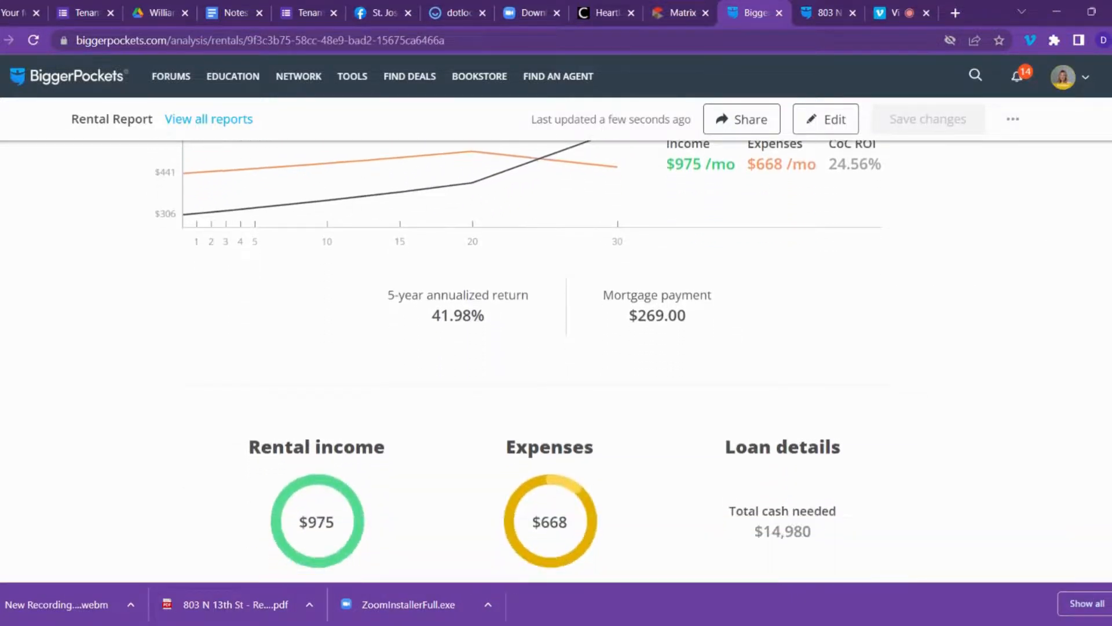
scroll(647, 253, down, 1)
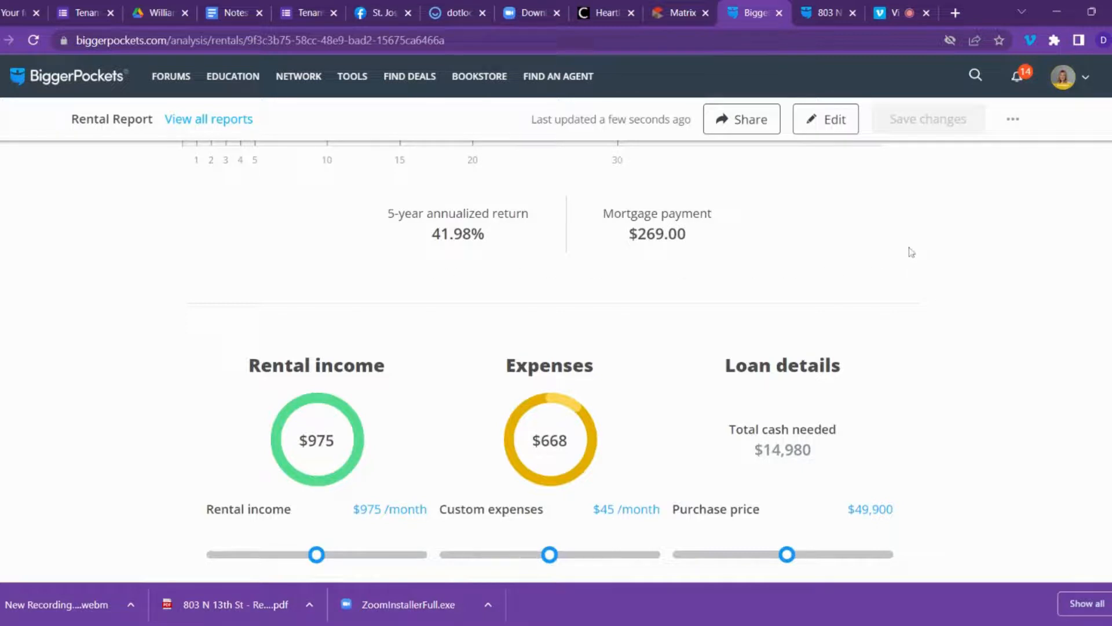
scroll(1106, 197, down, 3)
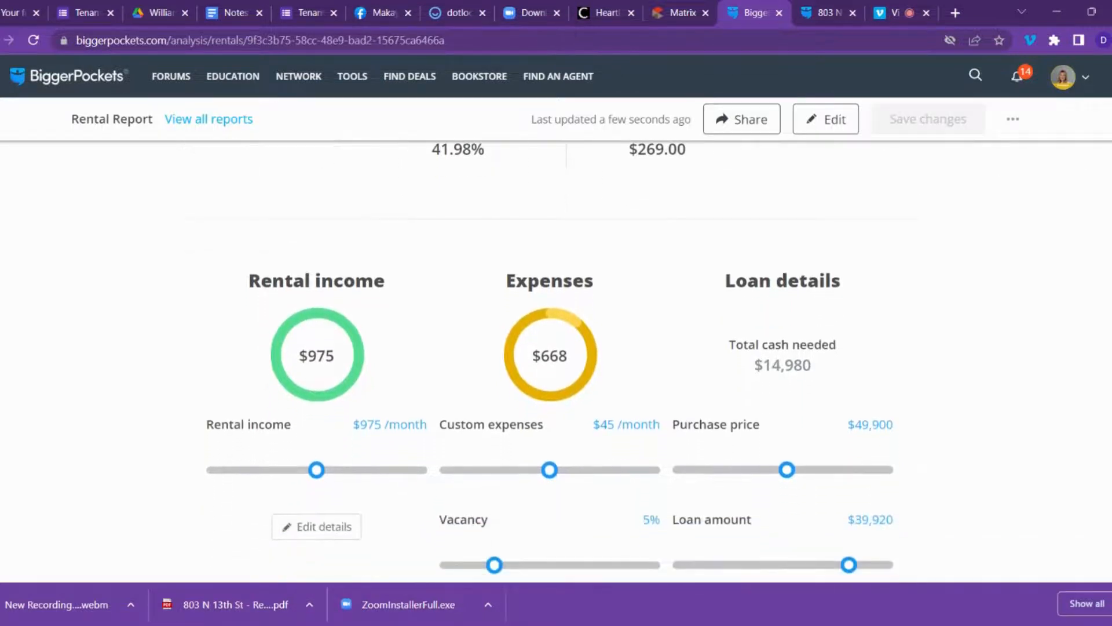
scroll(714, 273, down, 3)
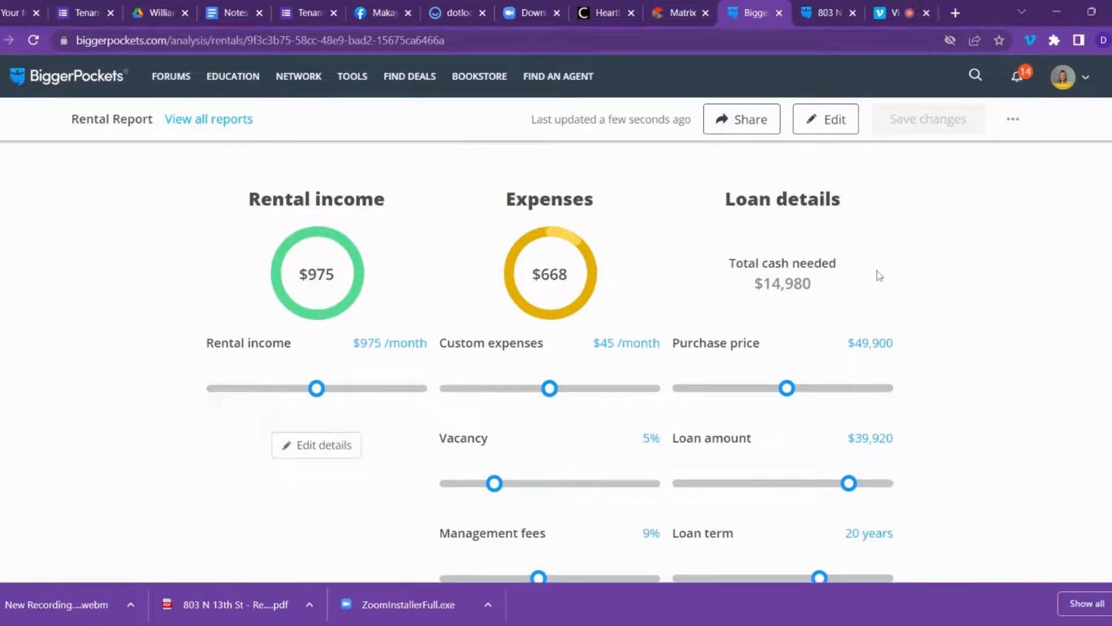
scroll(897, 255, down, 3)
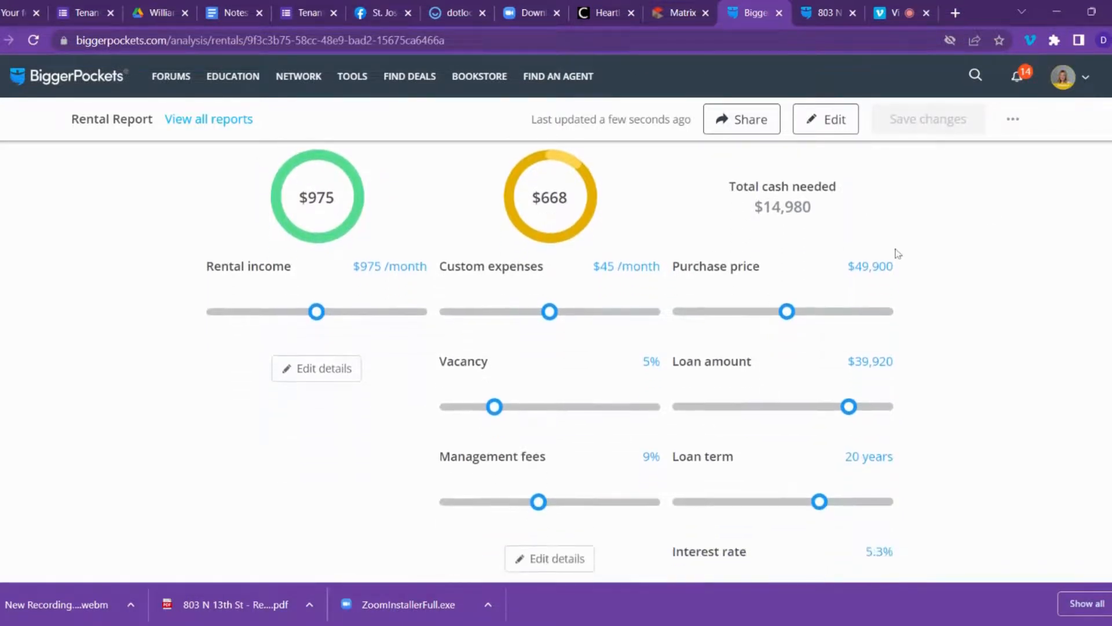
scroll(915, 277, down, 3)
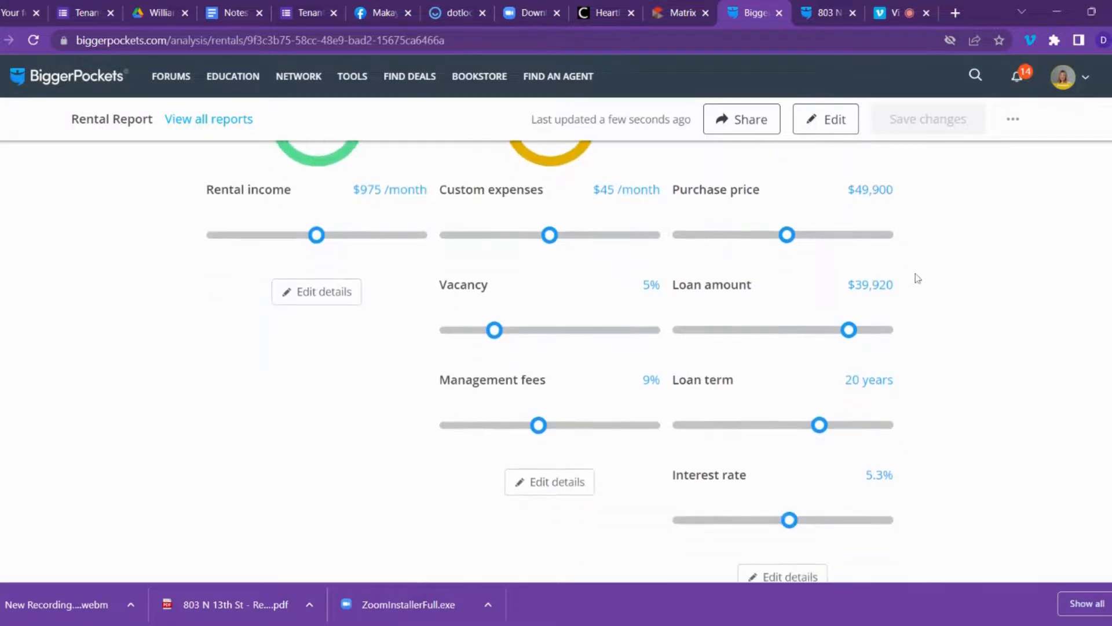
scroll(961, 287, down, 1)
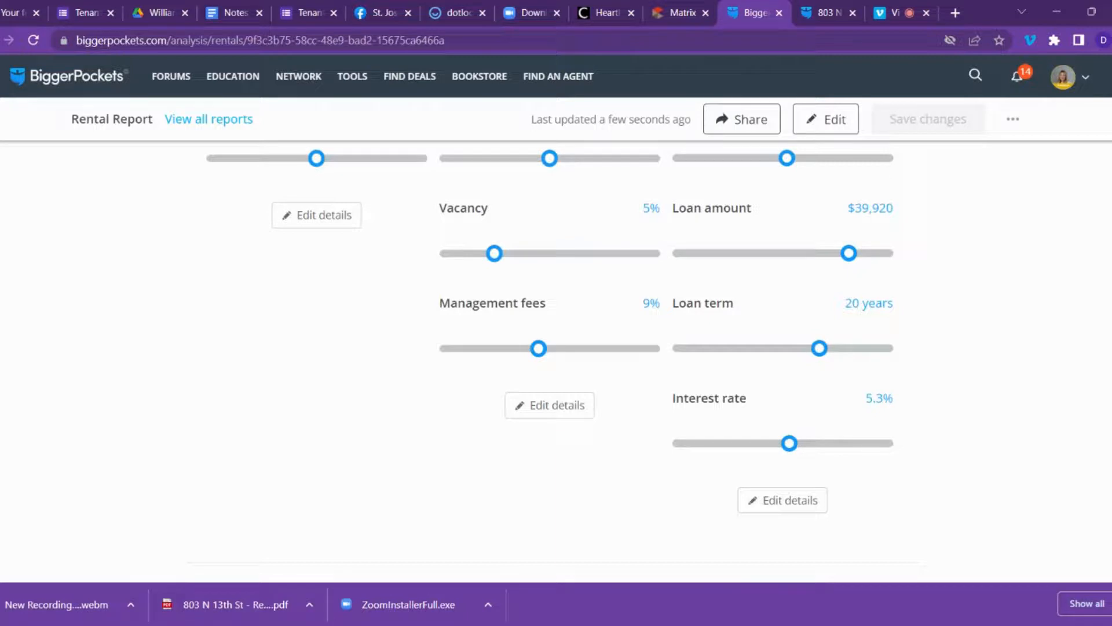
scroll(550, 360, down, 6)
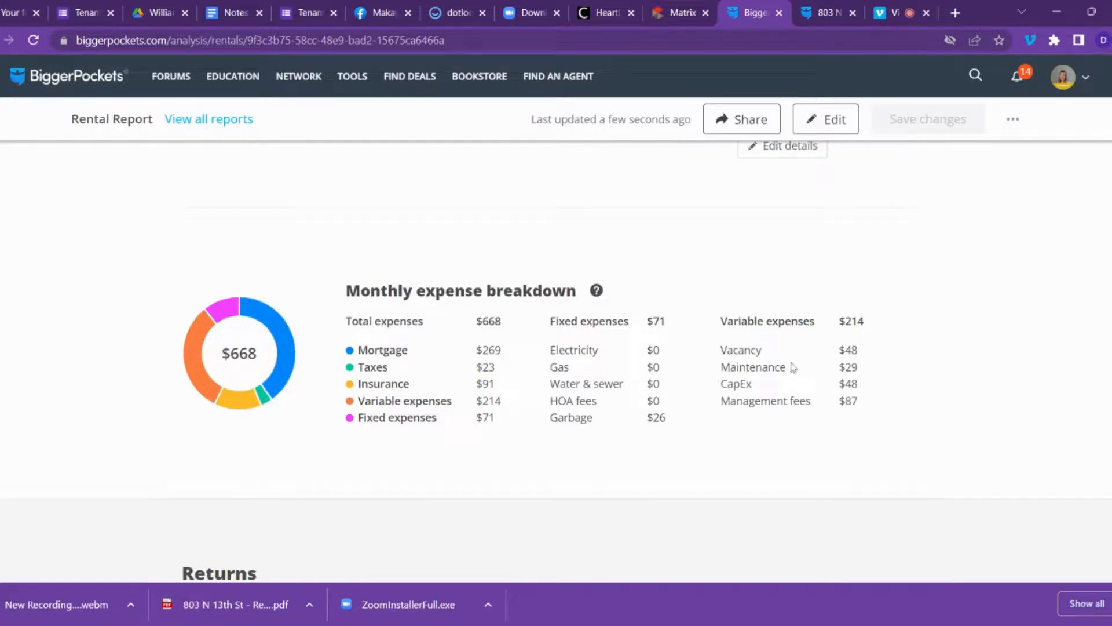
scroll(793, 367, down, 1)
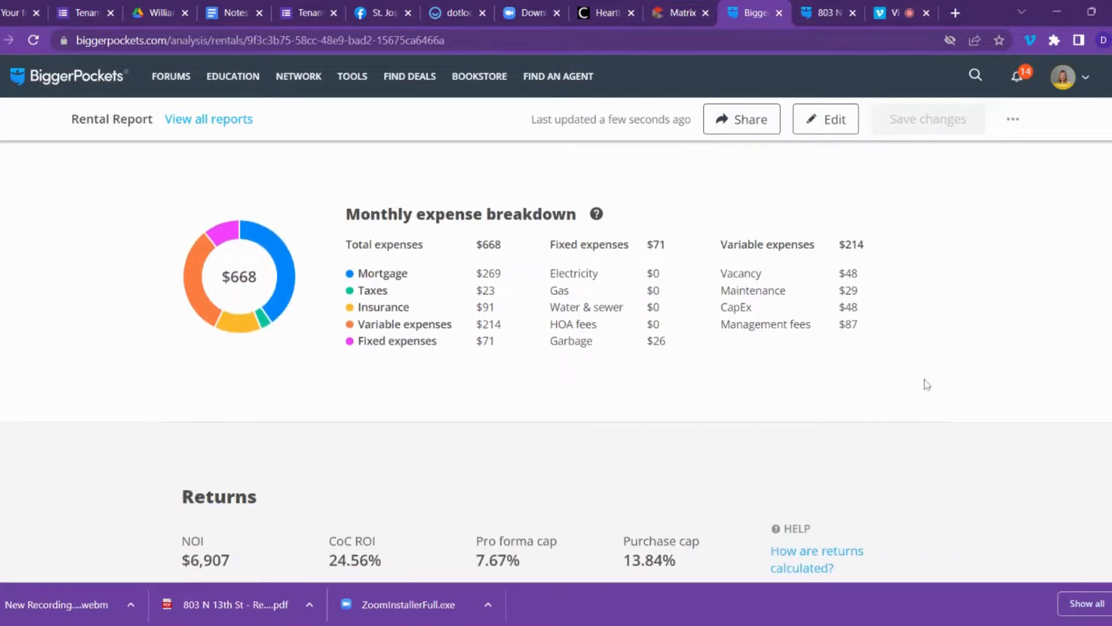
scroll(925, 384, down, 3)
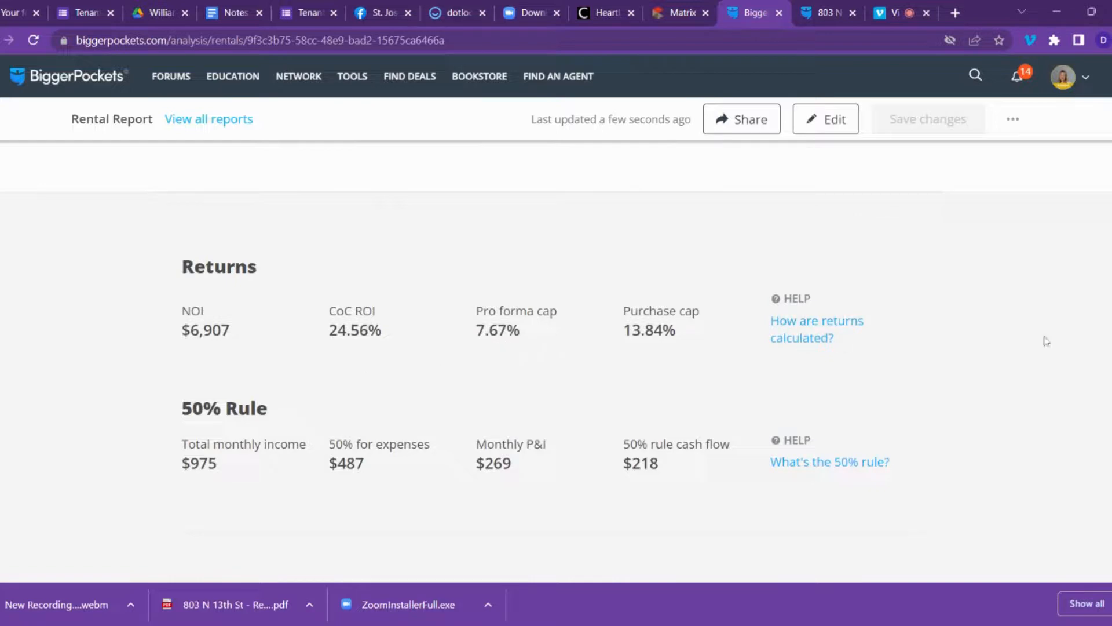
scroll(556, 377, down, 5)
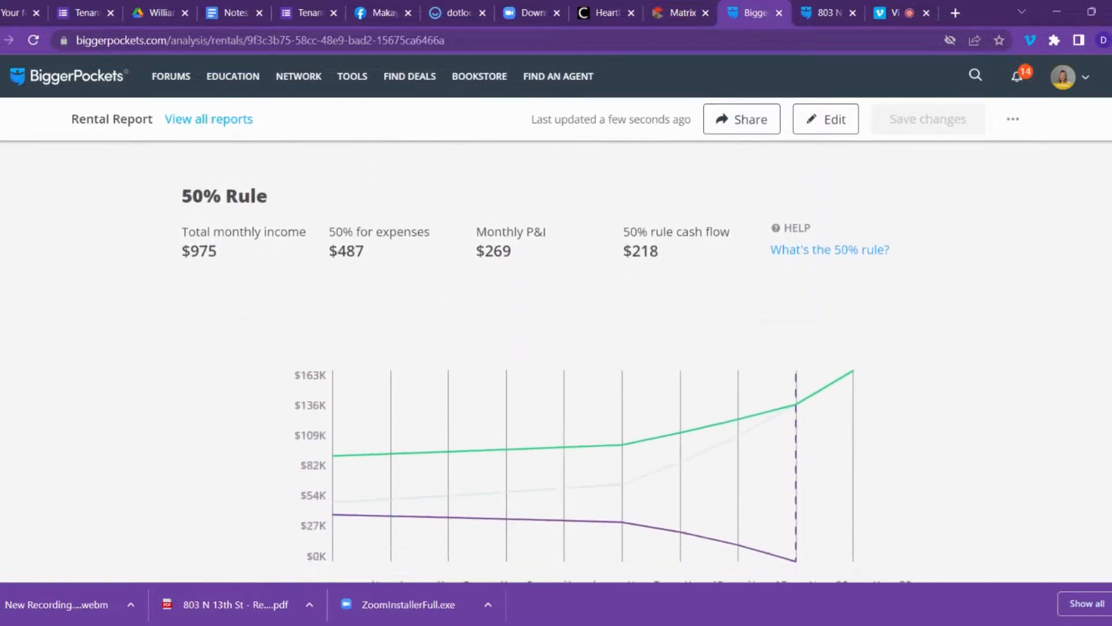
scroll(556, 362, down, 4)
scroll(557, 362, up, 20)
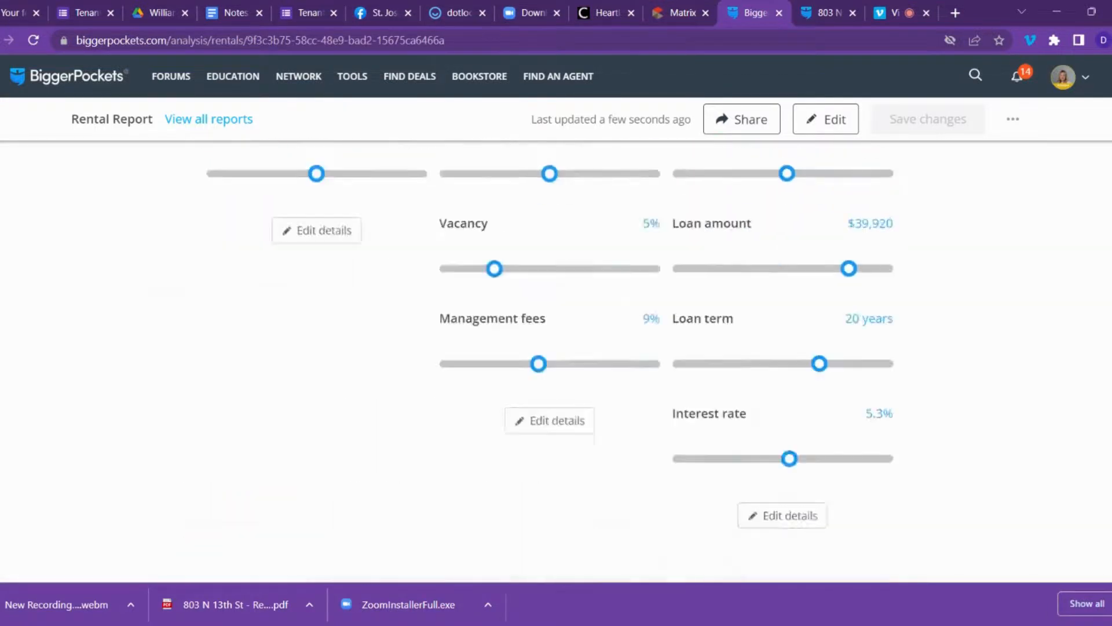
scroll(942, 262, up, 1)
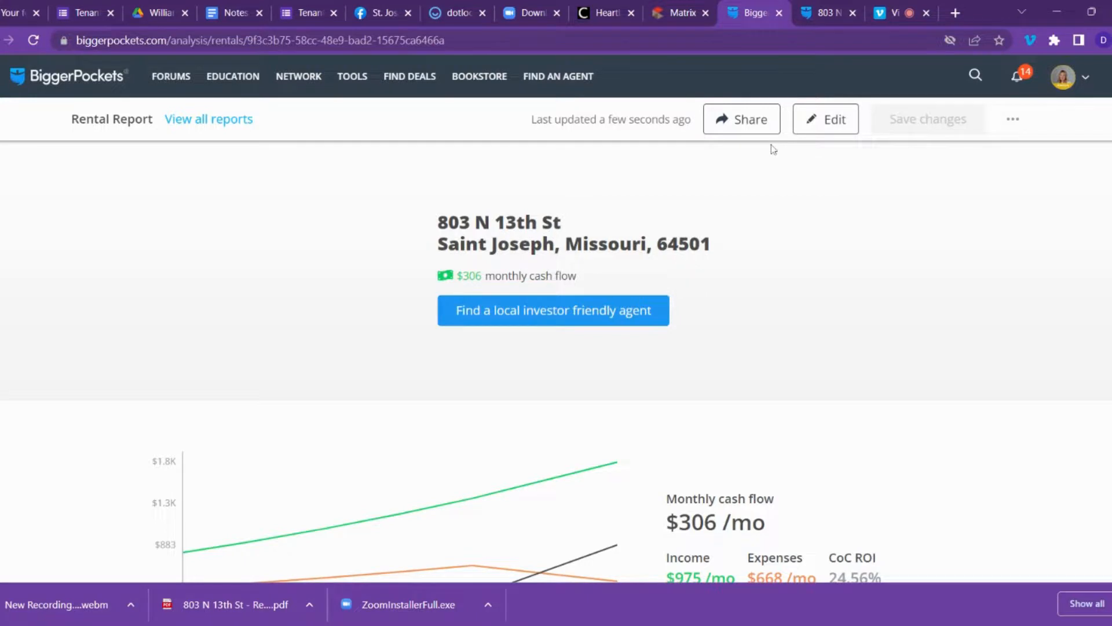
click(827, 12)
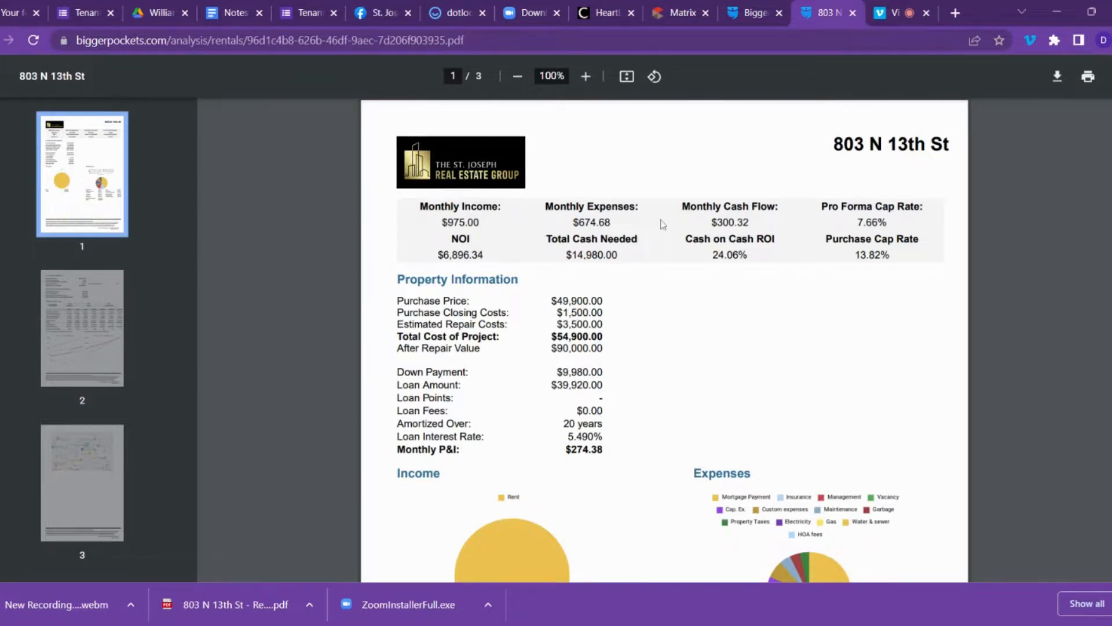
scroll(661, 235, down, 3)
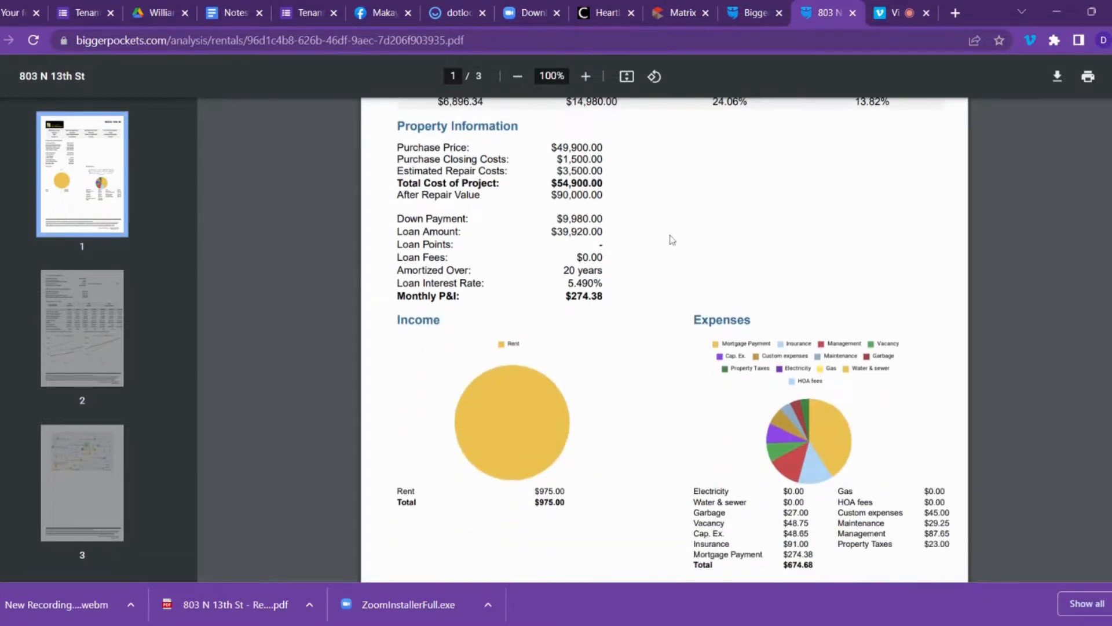
scroll(677, 243, up, 3)
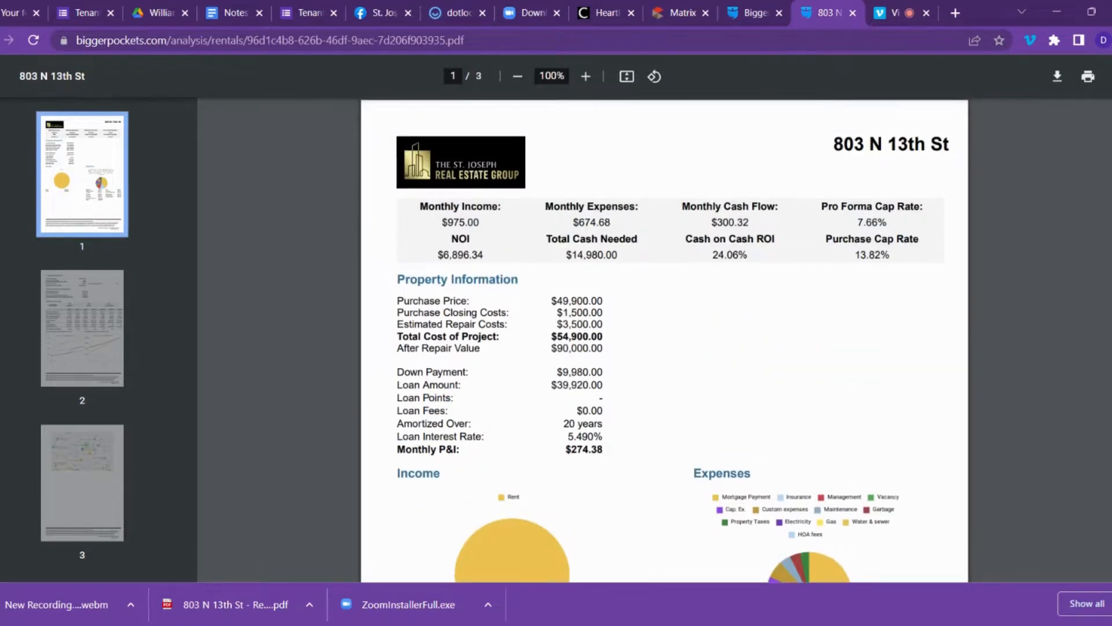
scroll(665, 341, down, 5)
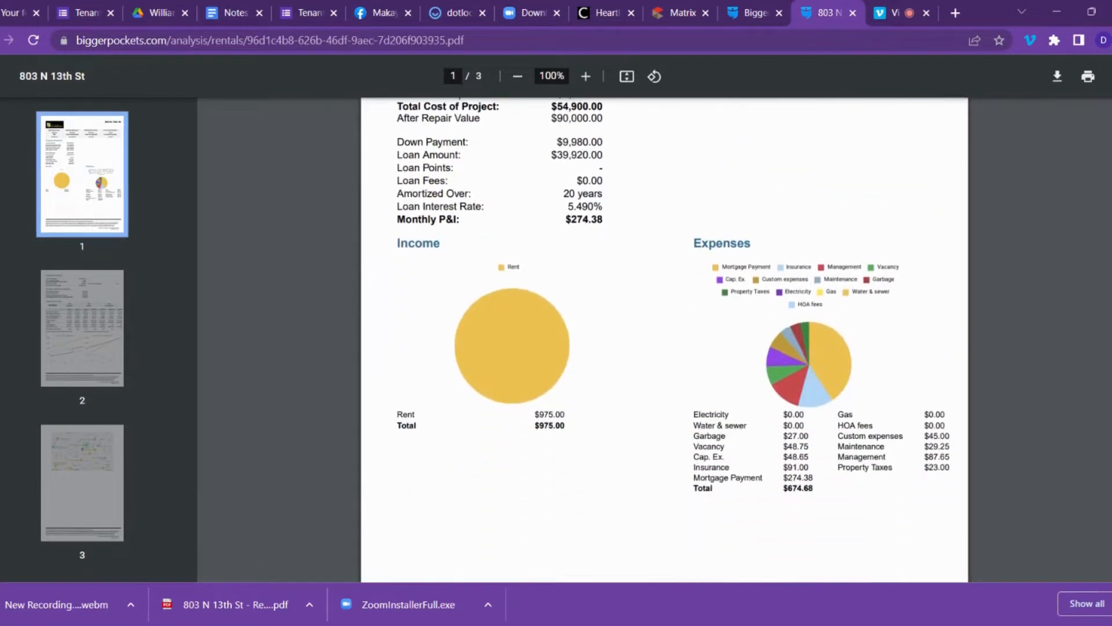